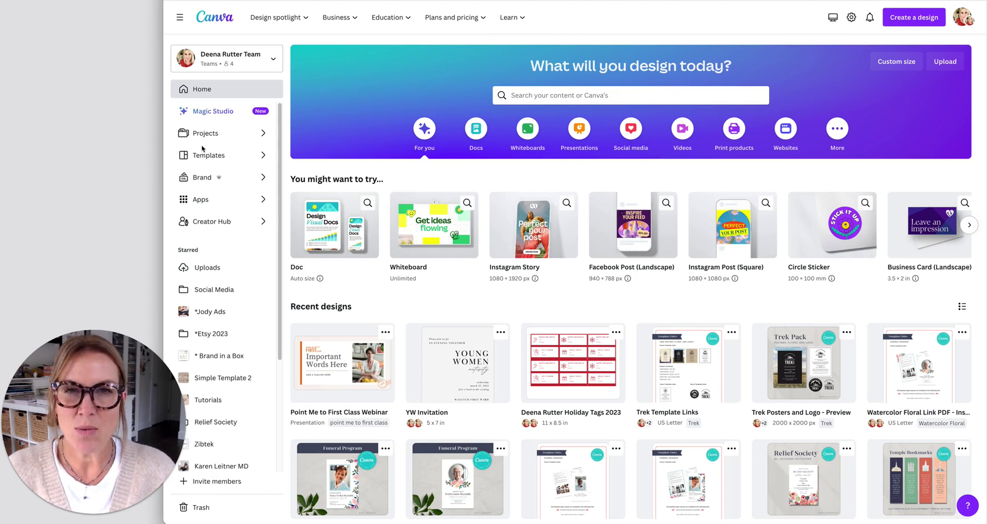
Open Projects, switch to list view and back to grid, and browse the Folders and Designs sections
left_click(200, 135)
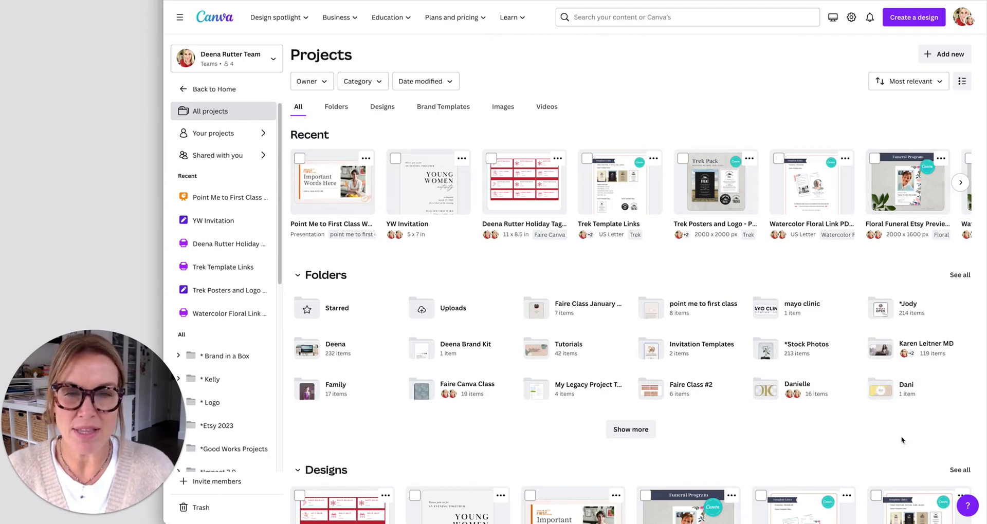
left_click(962, 82)
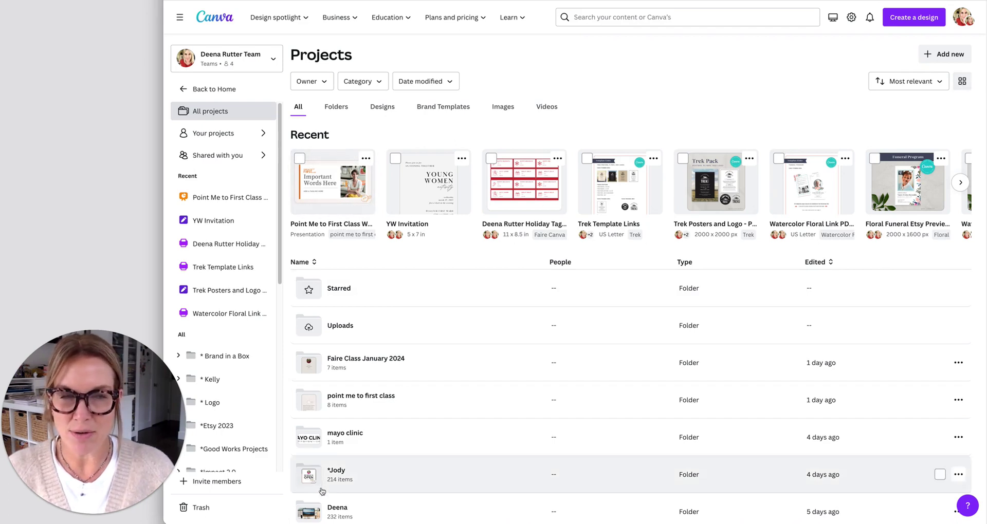
left_click(962, 82)
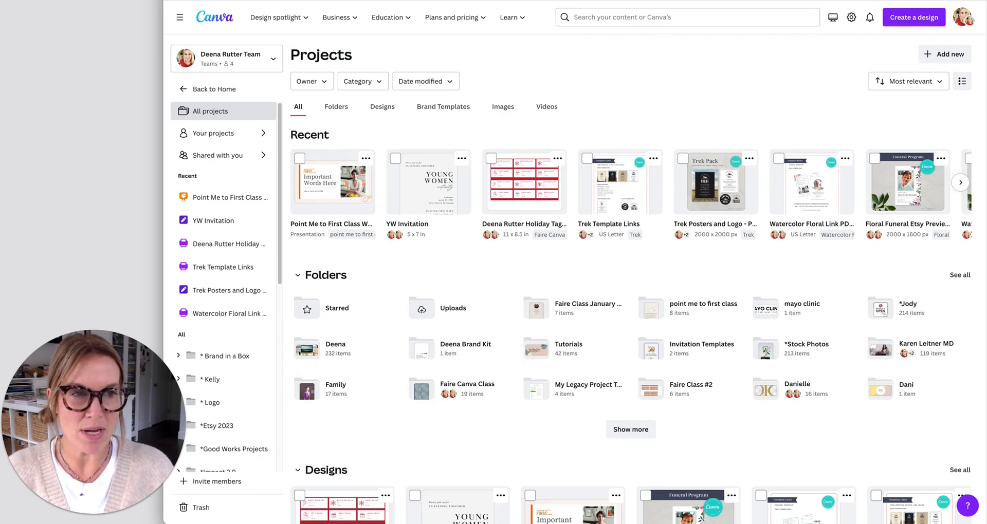
scroll(295, 217, "down", 2)
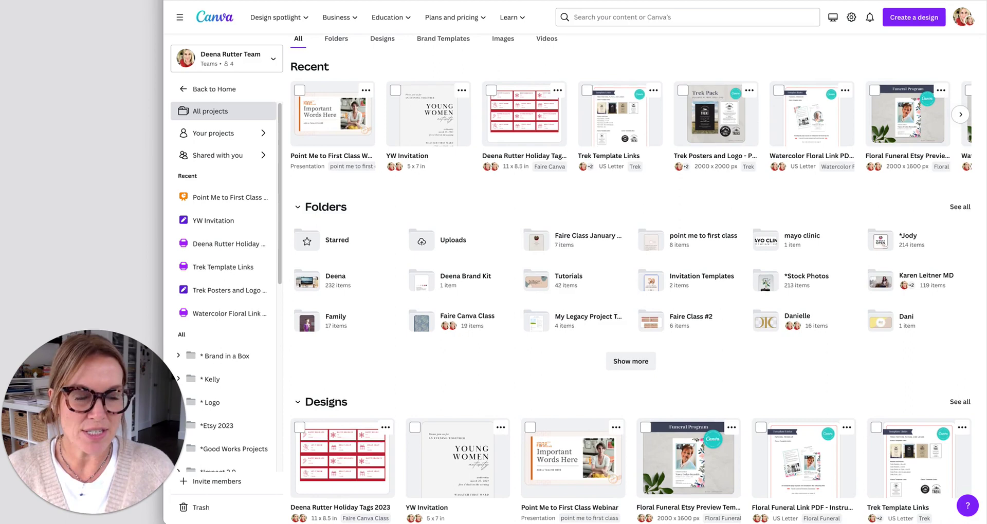
scroll(977, 228, "down", 5)
scroll(976, 228, "up", 5)
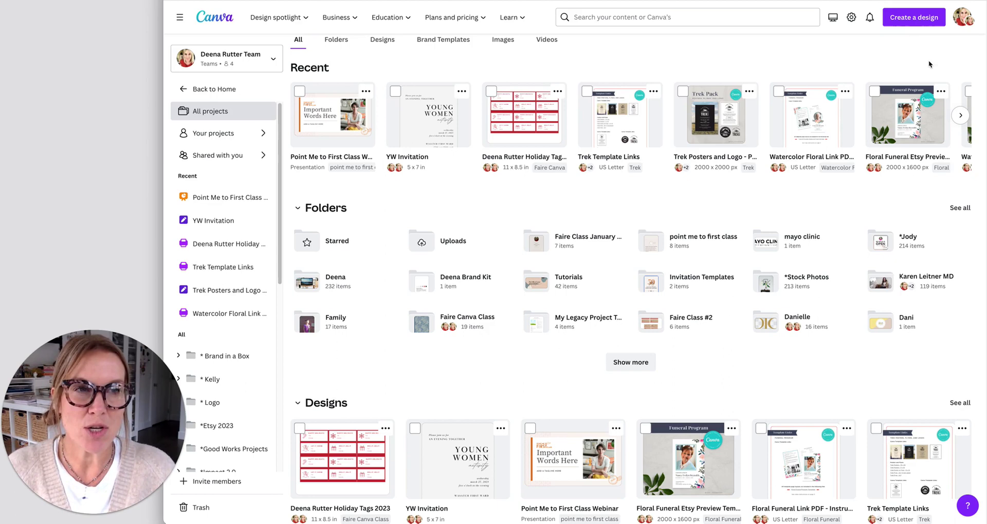
Create a blank Instagram Story design titled with the owner's name plus 'Instagram Story Jan'
left_click(913, 17)
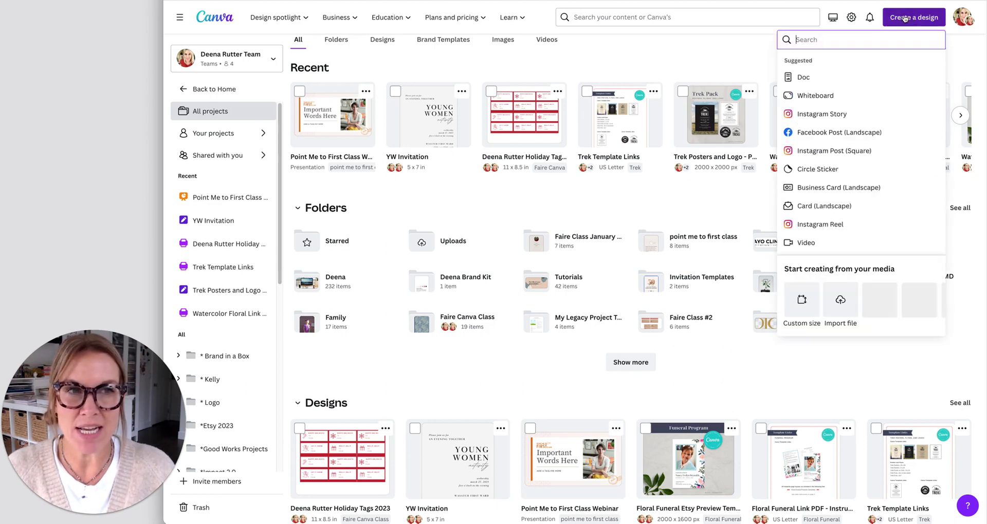
left_click(825, 116)
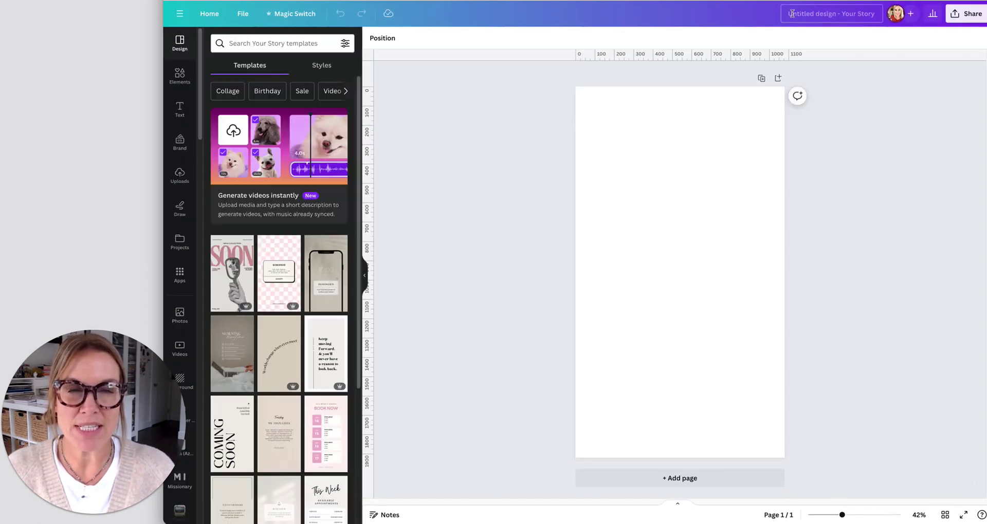
type("De")
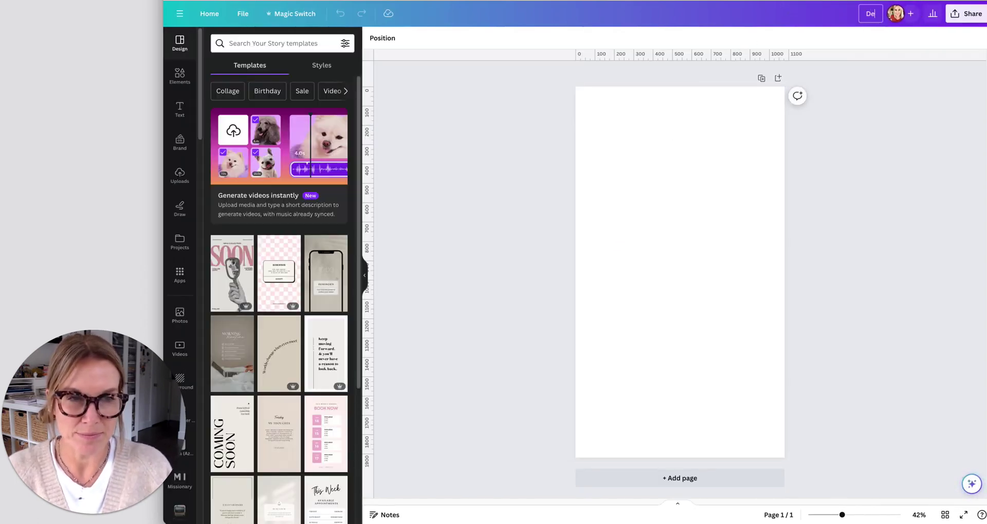
type("ena Instag")
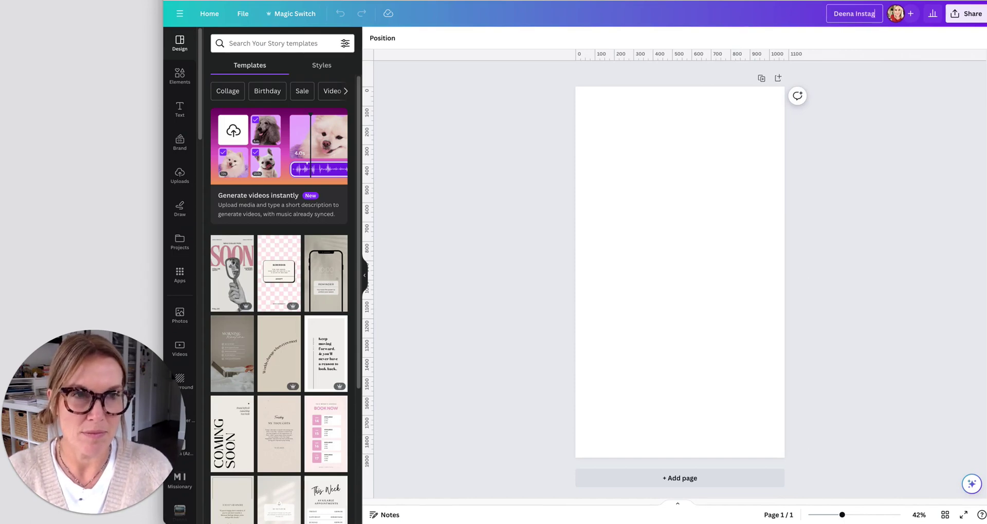
type("ram Story")
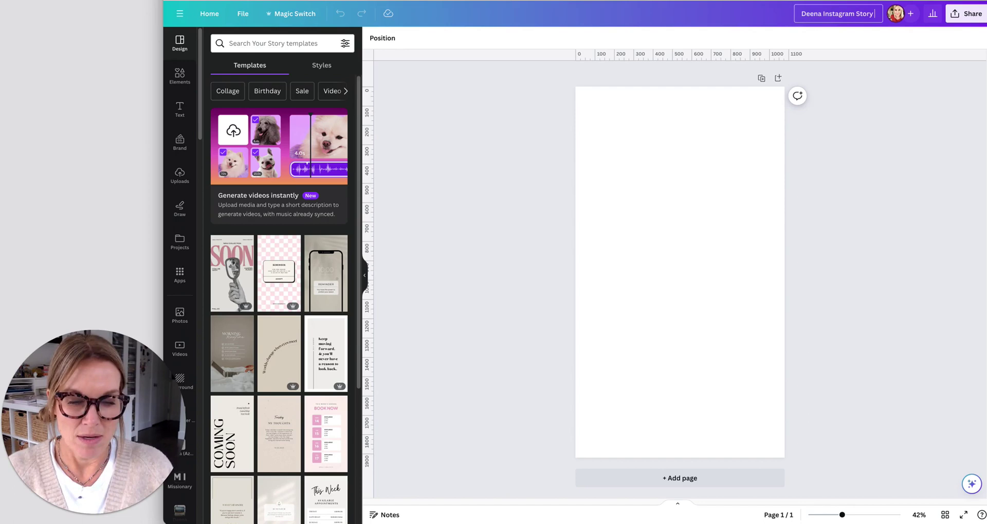
type(" Jan")
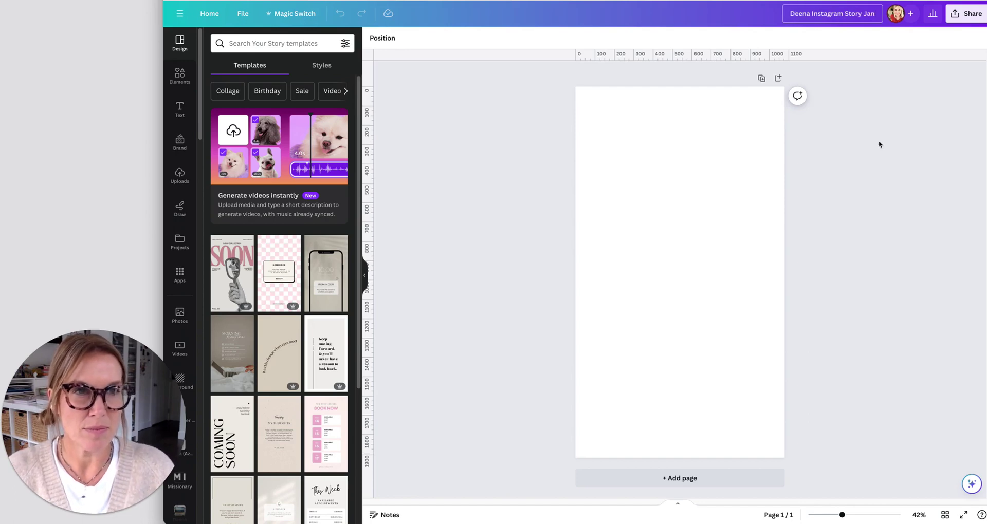
Set the team's access level on the story design to Can edit
left_click(913, 17)
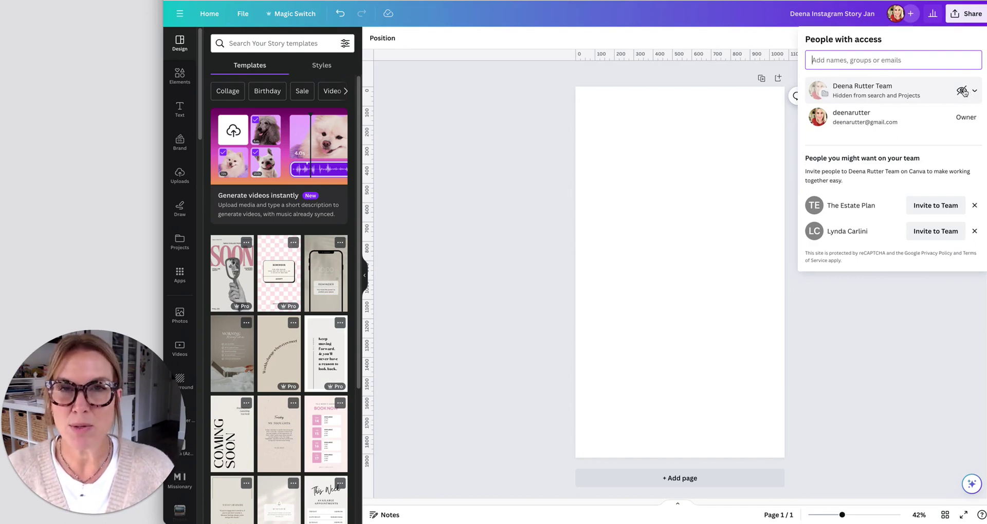
left_click(965, 92)
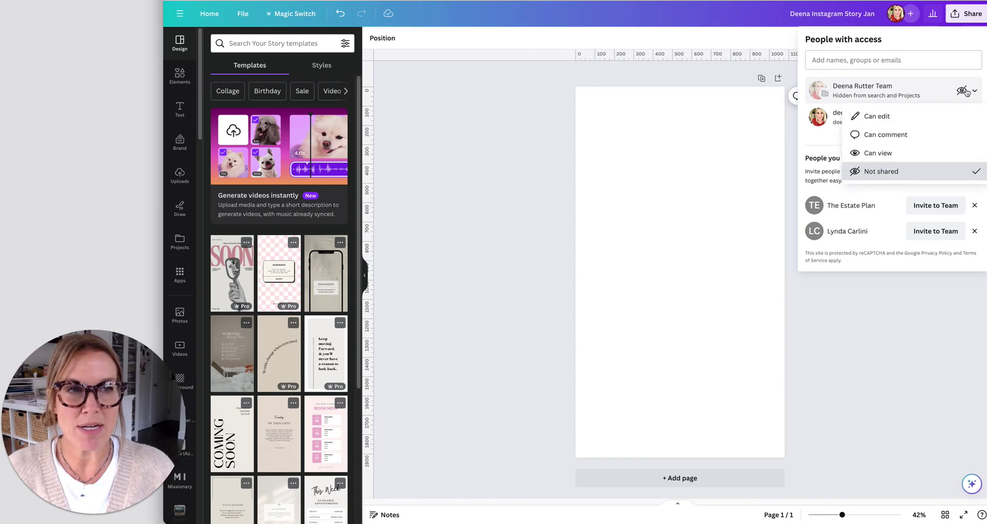
left_click(873, 118)
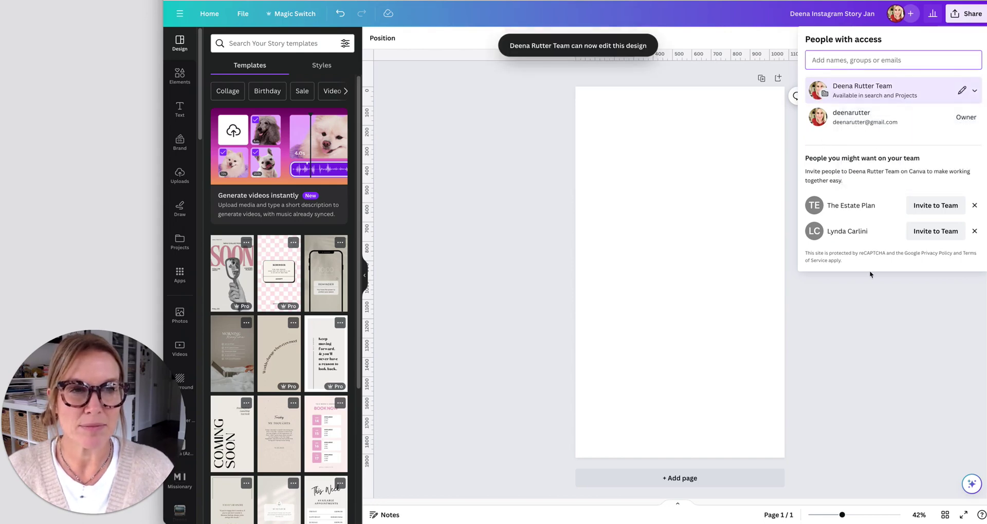
left_click(411, 144)
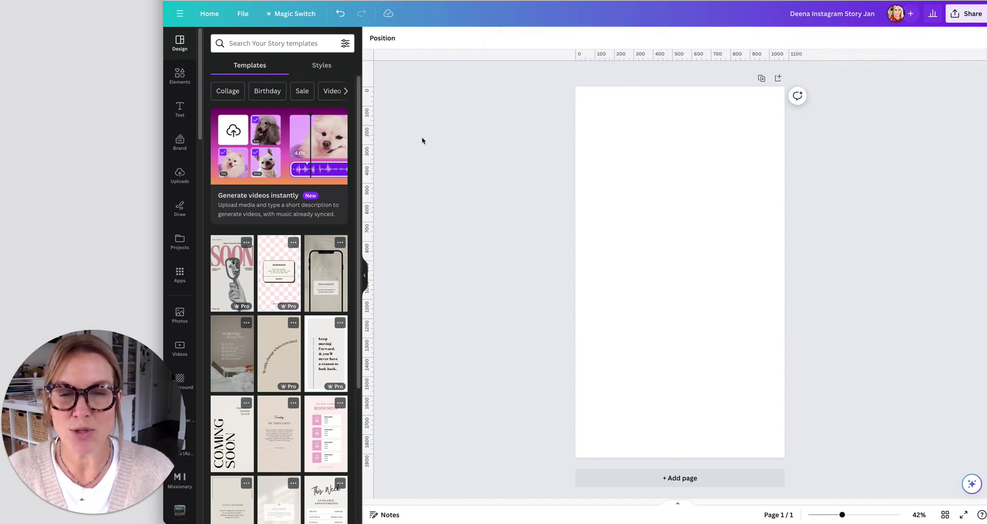
Save the design into a new folder named with the owner's name plus 'Instagram Stories'
left_click(244, 15)
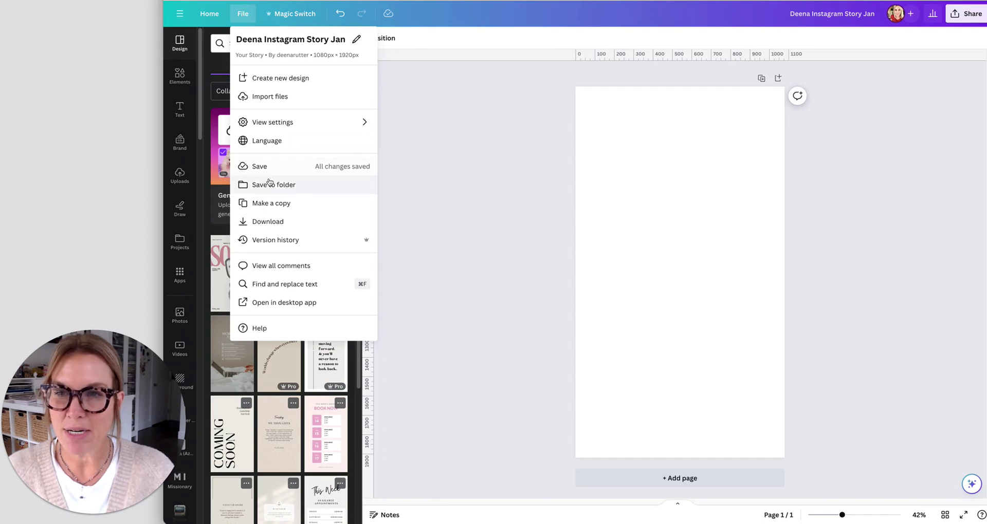
left_click(268, 184)
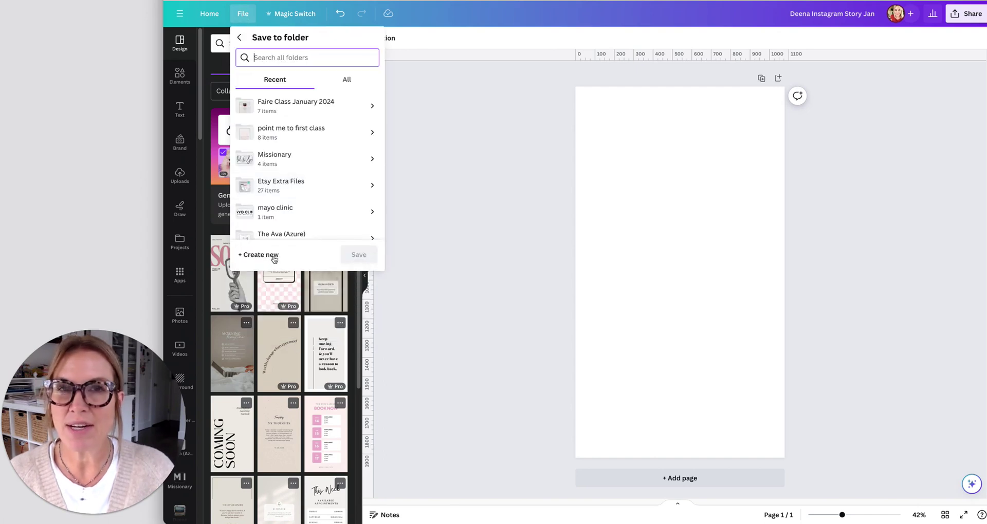
left_click(246, 257)
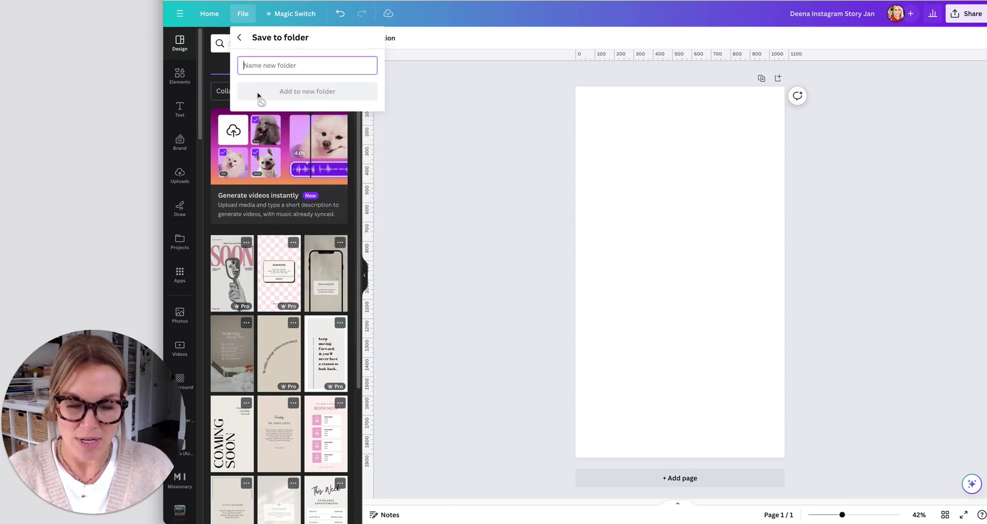
type("Deena Instagra")
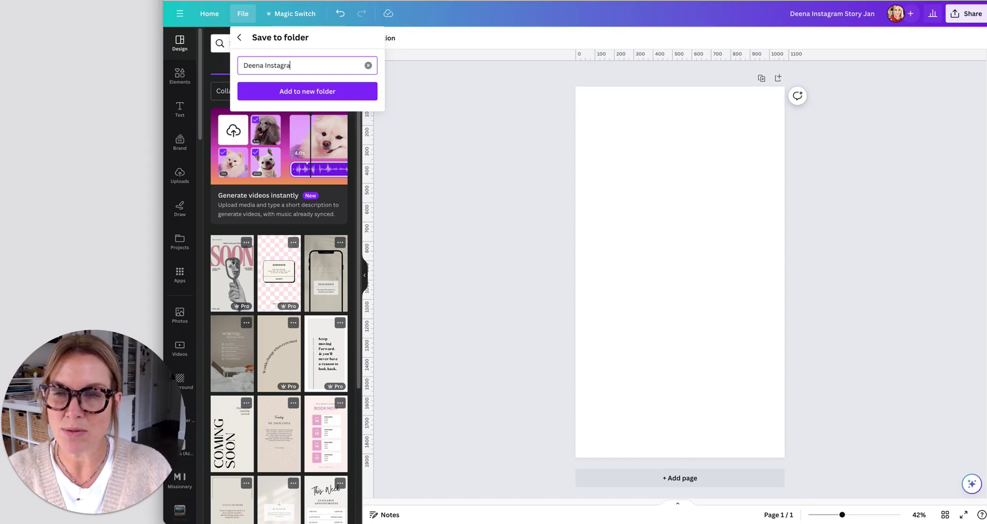
type("m Stories")
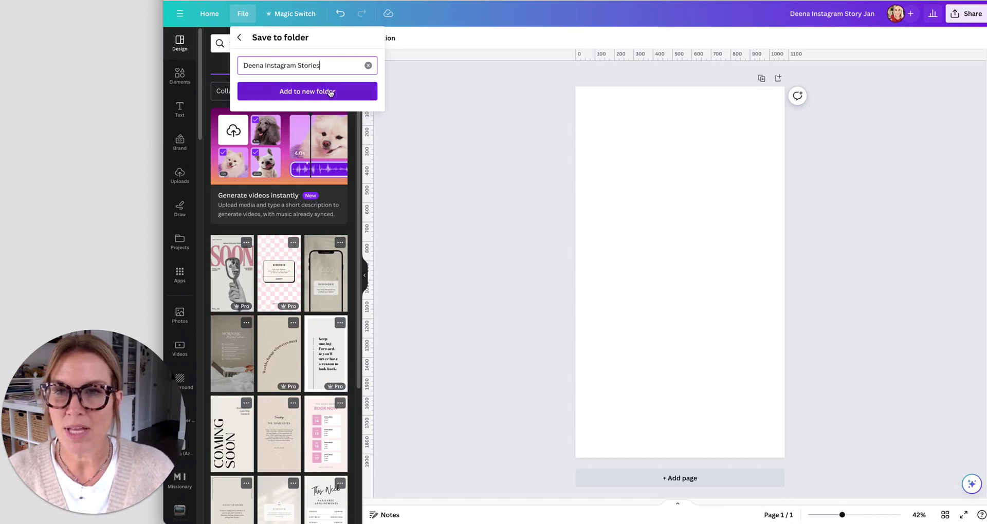
left_click(331, 92)
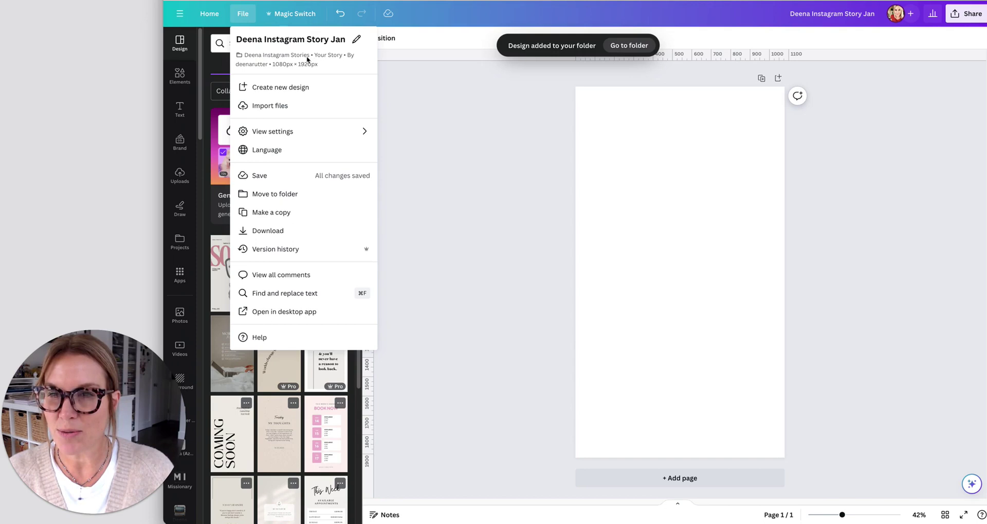
left_click(505, 194)
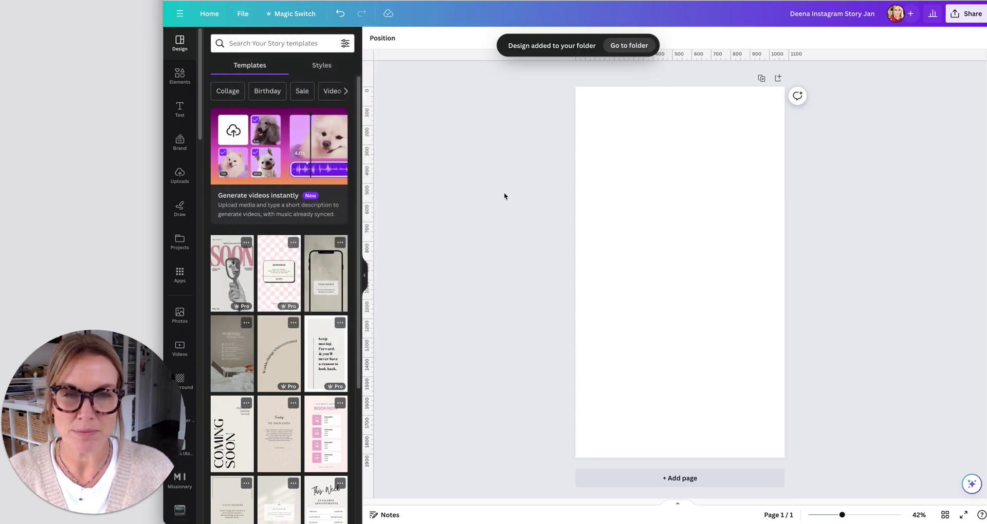
Apply the SOON new collection template and add a second and a third story page
left_click(233, 279)
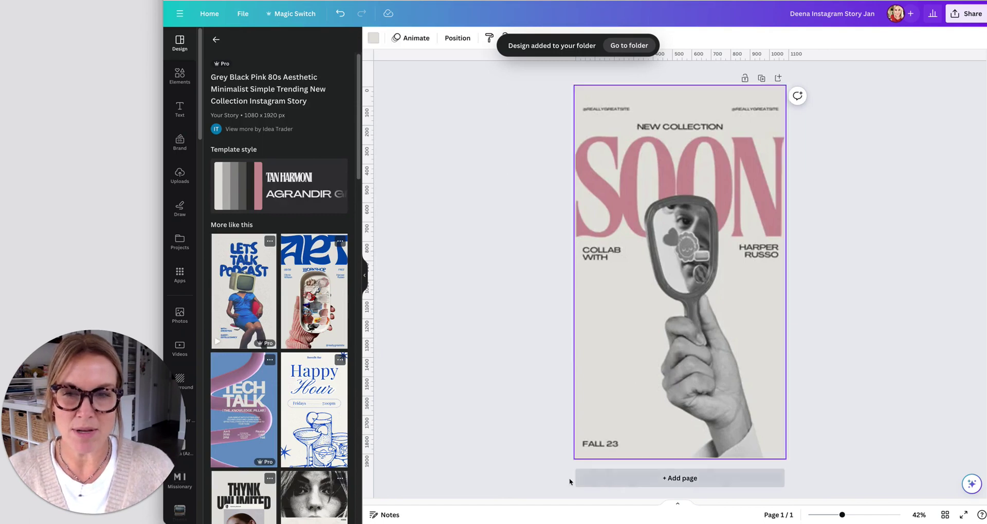
left_click(658, 478)
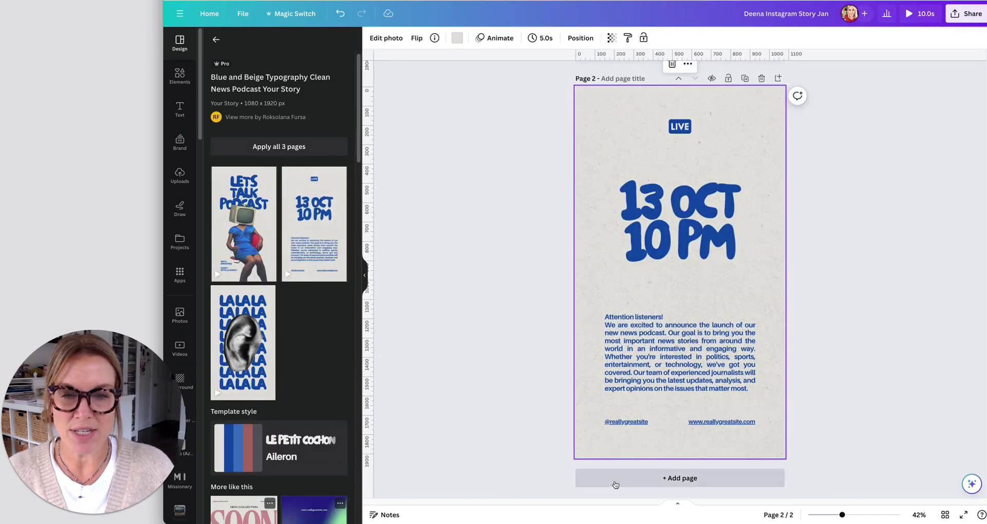
left_click(615, 479)
Apply the Tech Talk template to blank page 3 and review all three pages
scroll(360, 154, "down", 6)
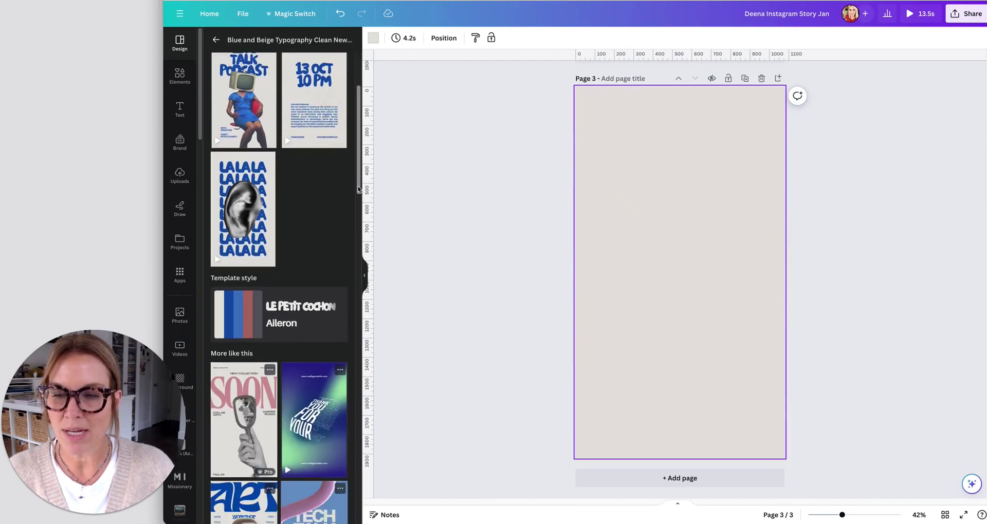
left_click(318, 288)
scroll(581, 319, "up", 10)
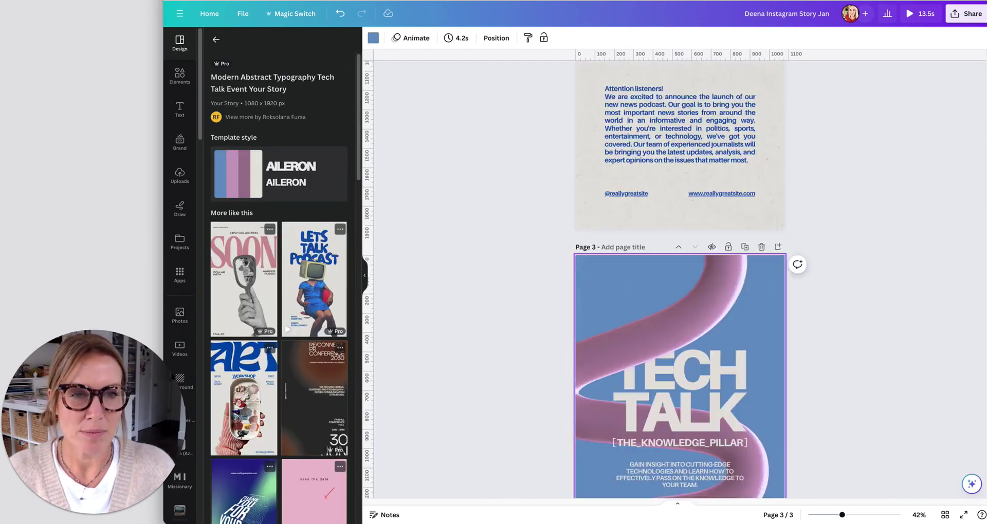
scroll(980, 146, "up", 4)
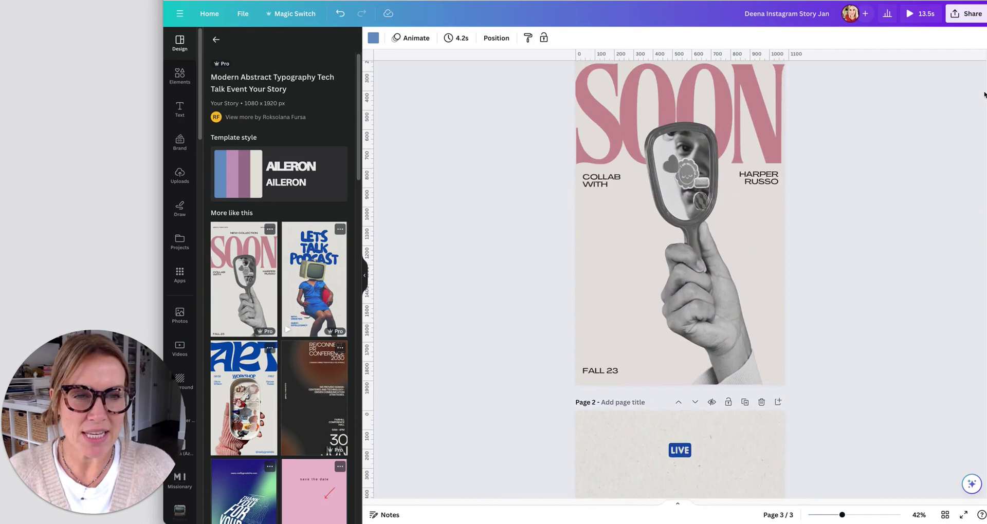
scroll(975, 195, "down", 6)
scroll(967, 231, "down", 8)
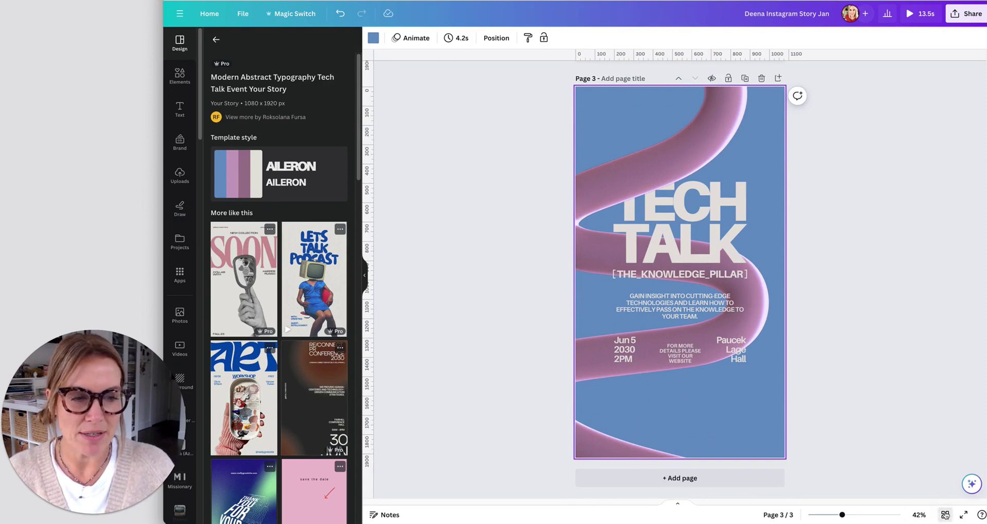
In grid view, drag Tech Talk to the front, then move SOON back to first place
left_click(946, 515)
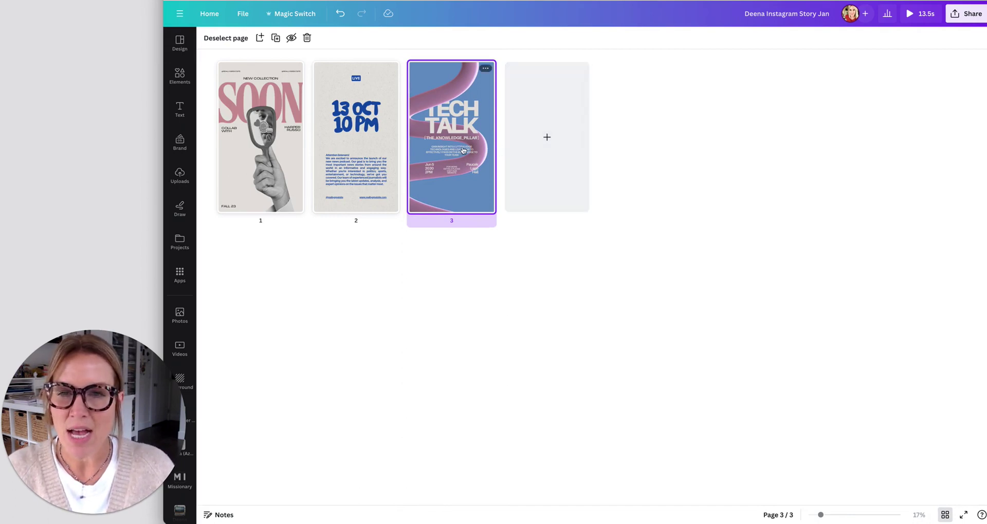
left_click_drag(460, 150, 383, 167)
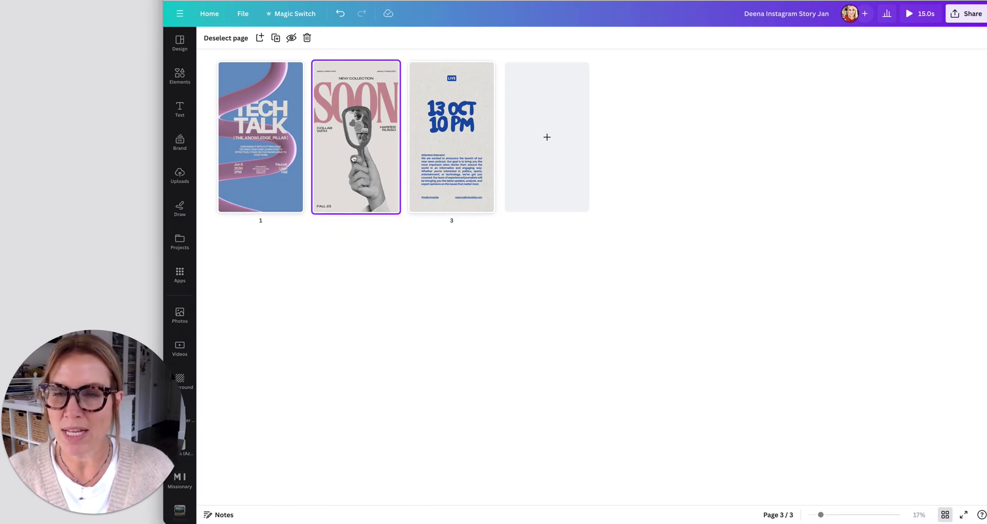
left_click_drag(374, 162, 232, 154)
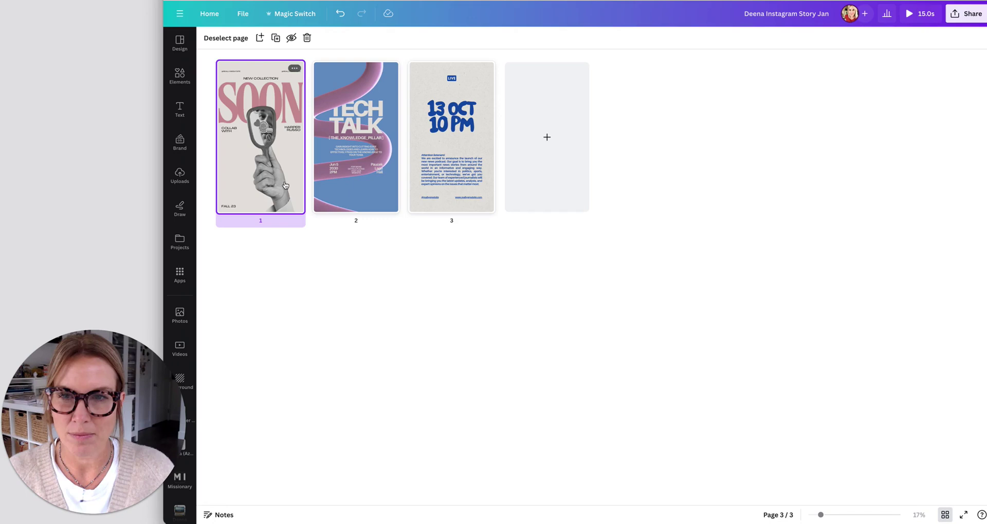
Delete the Tech Talk page, duplicate the 13 OCT page, and briefly check the Share options
mouse_move(391, 72)
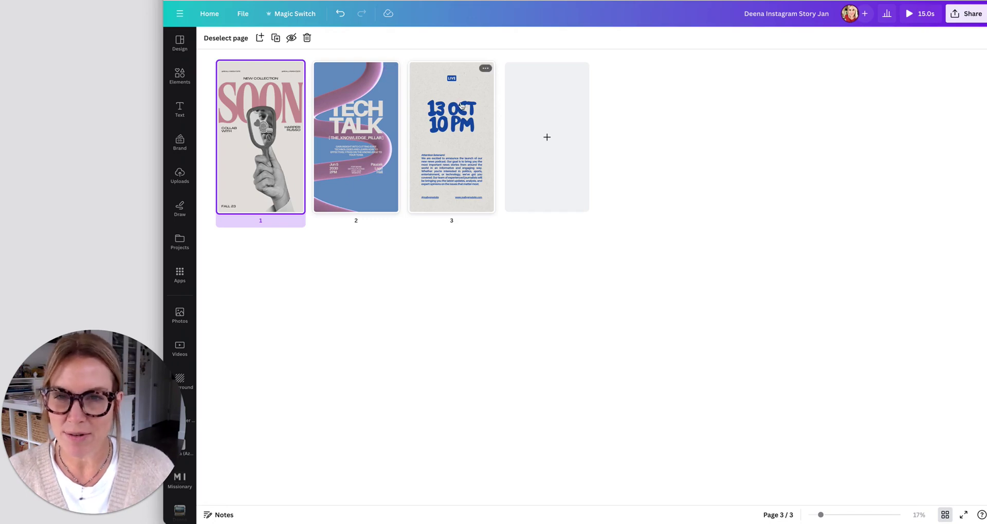
left_click(388, 71)
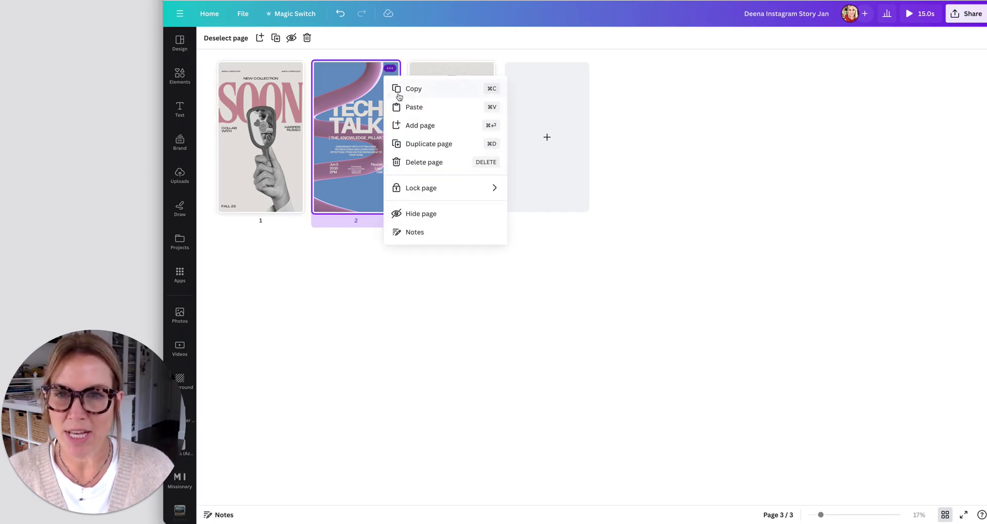
left_click(416, 163)
left_click(390, 68)
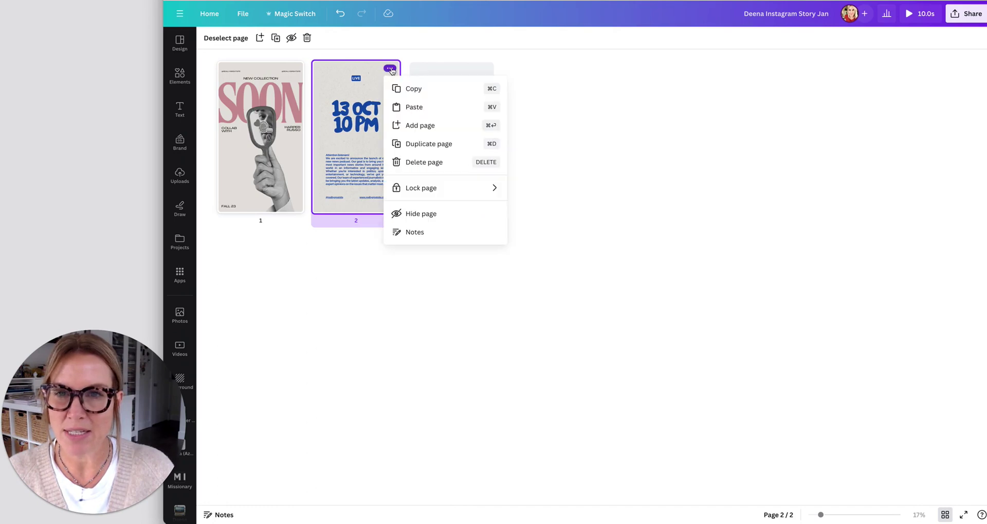
left_click(421, 144)
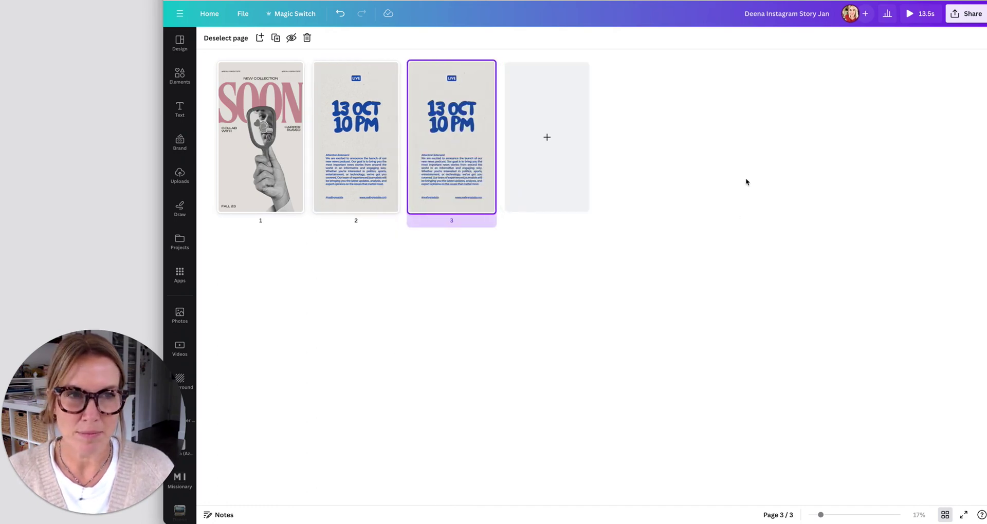
left_click(958, 15)
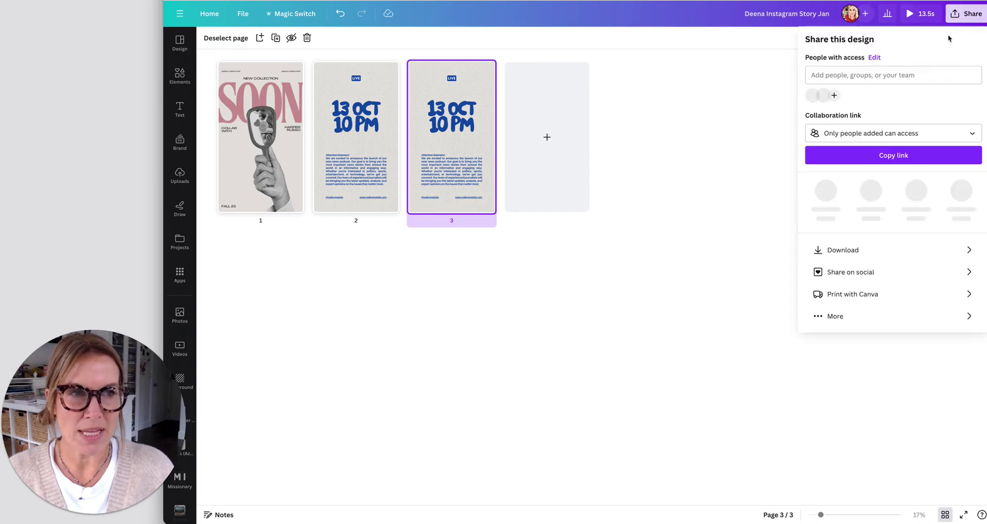
left_click(709, 278)
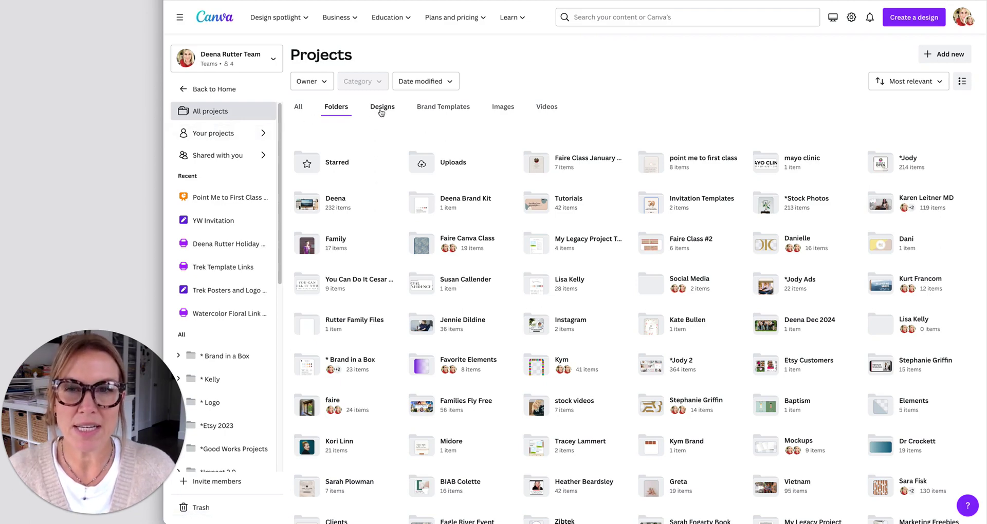
From the Designs tab, move YW Invitation into the Etsy Listings folder, found by searching 'etsy'
left_click(380, 110)
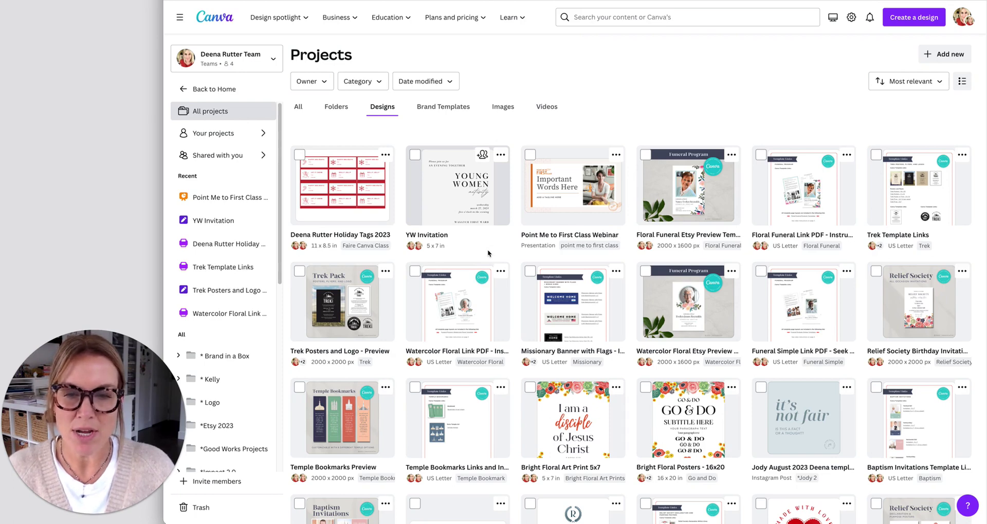
left_click(415, 155)
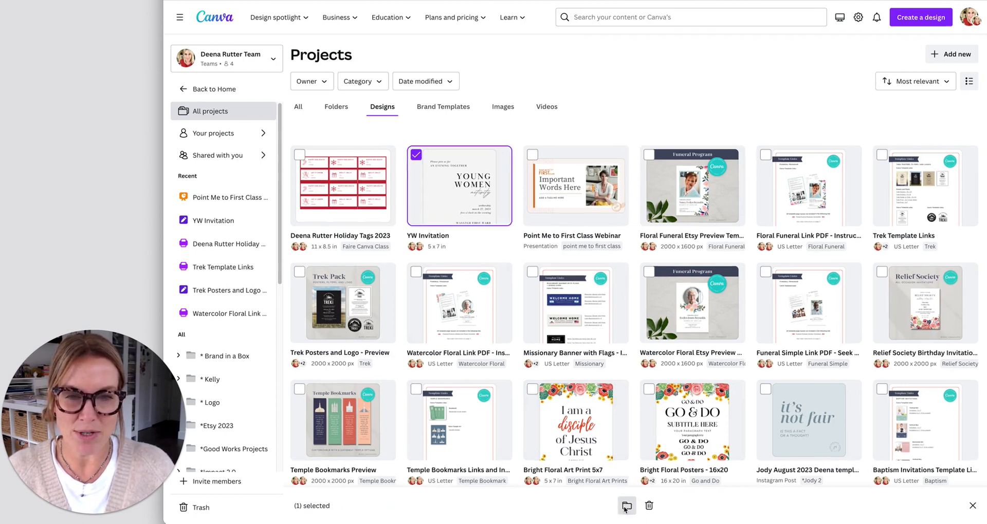
left_click(623, 507)
type("etsy")
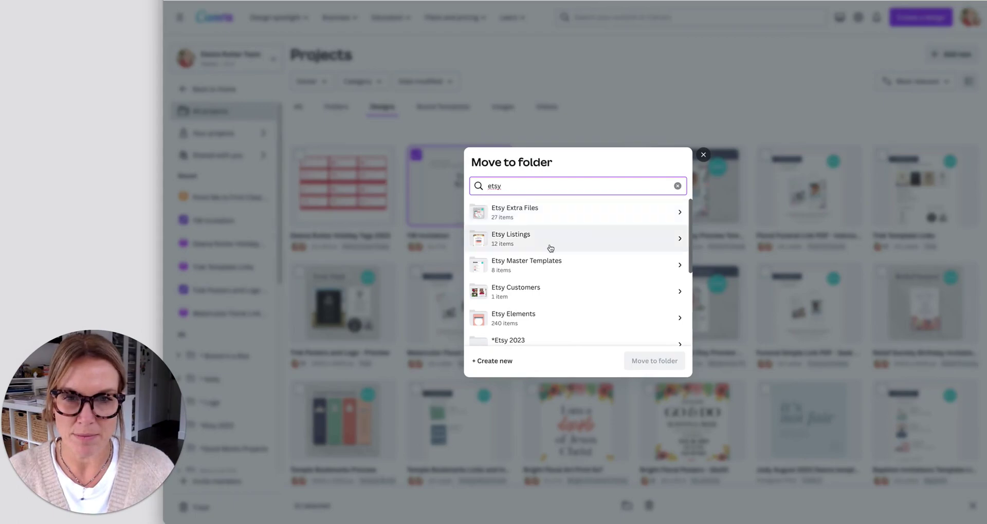
left_click(550, 241)
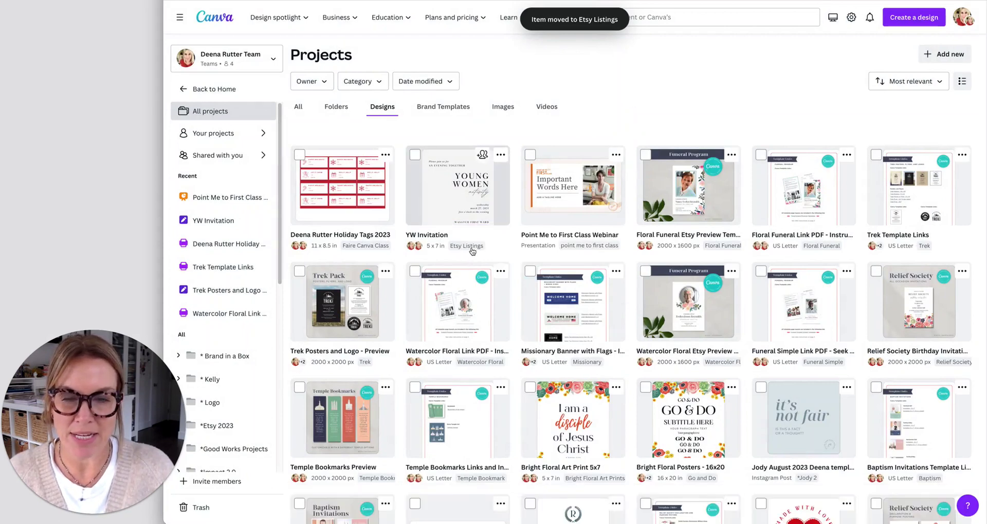
Select made with love and Untitled Design and move both into Faire Class January 2024
scroll(961, 362, "down", 5)
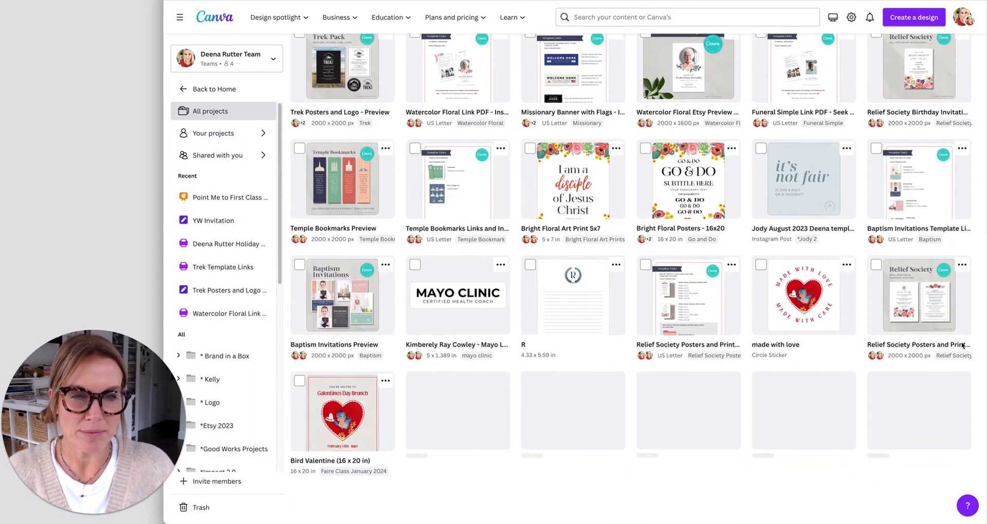
scroll(961, 363, "down", 2)
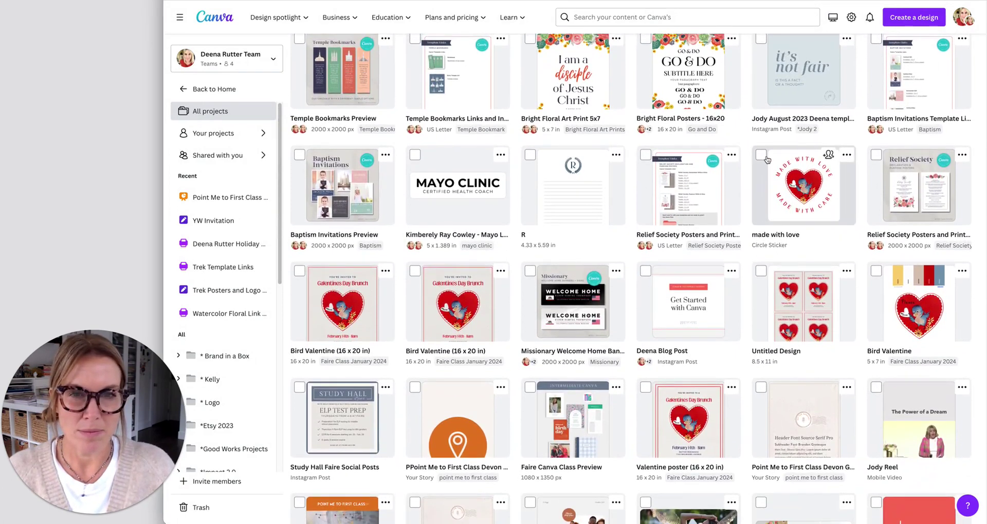
left_click(761, 155)
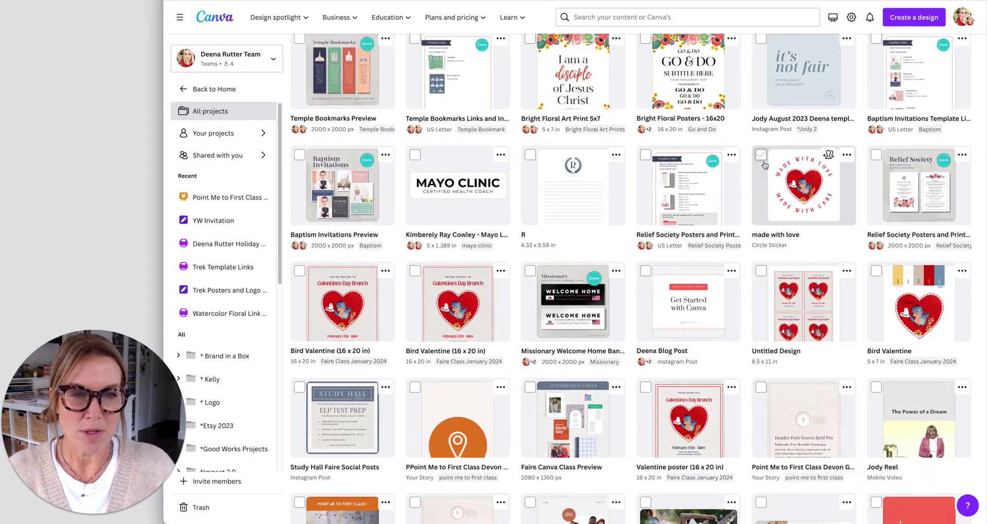
left_click(761, 271)
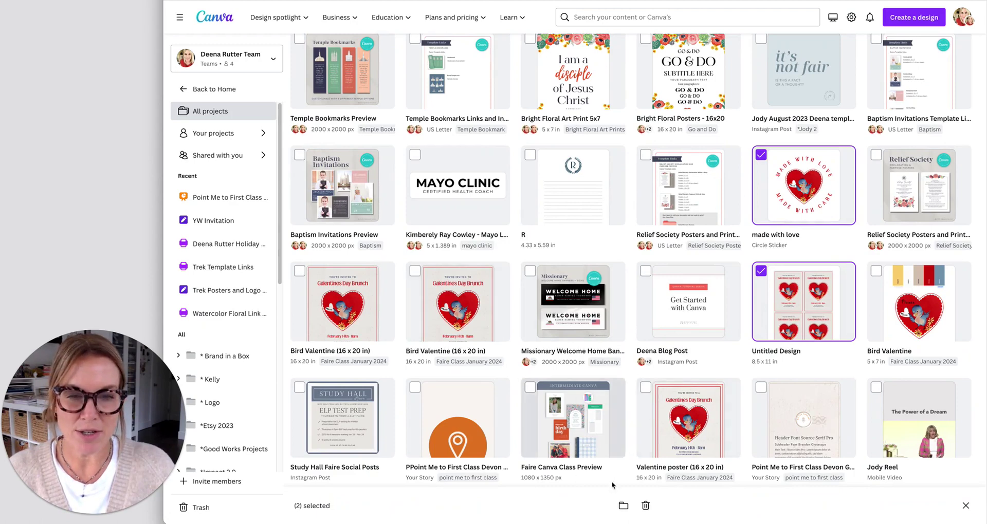
left_click(627, 505)
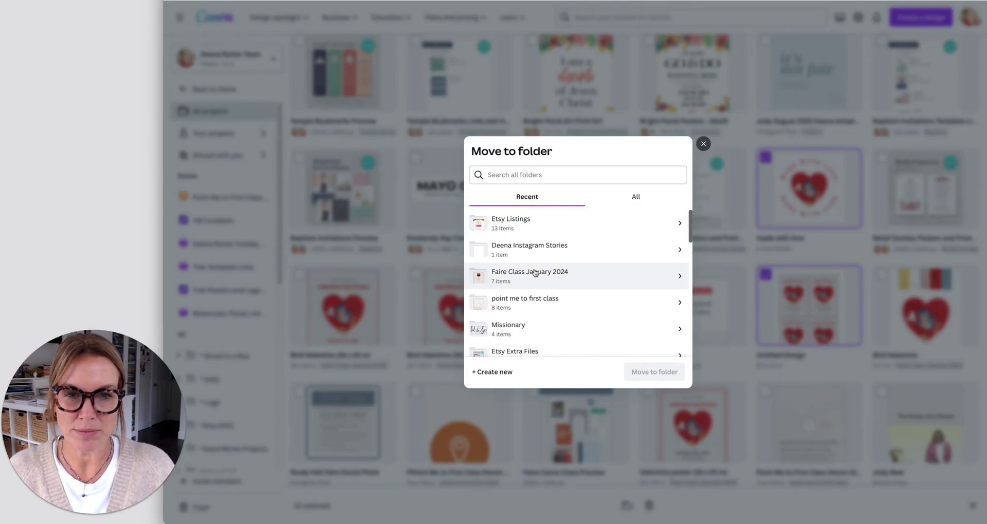
left_click(565, 276)
left_click(653, 361)
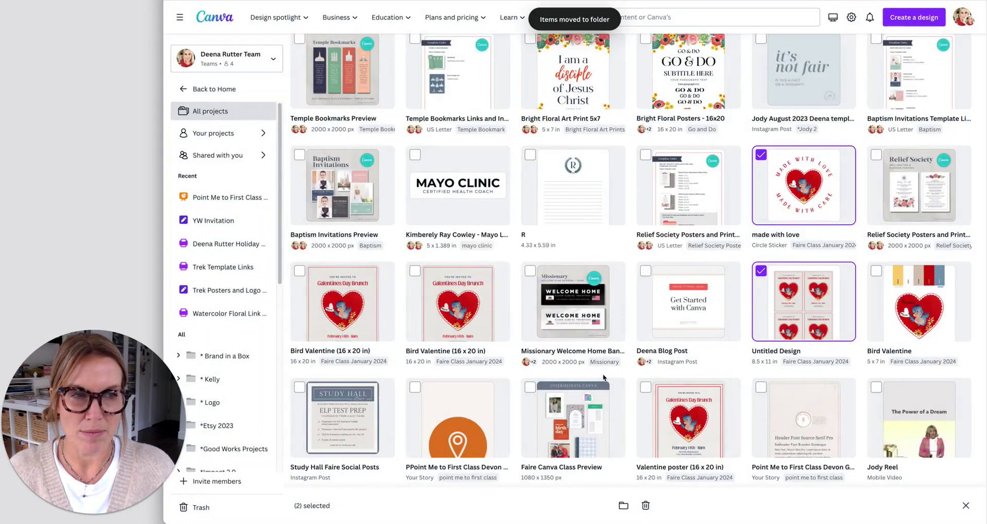
Go to Home, then open the DR brand kit from the brand settings
left_click(206, 89)
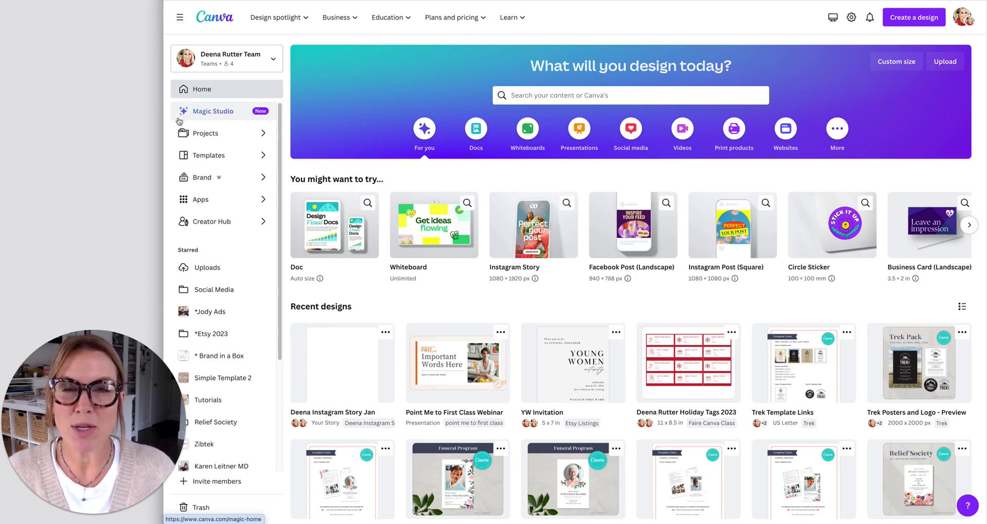
left_click(208, 178)
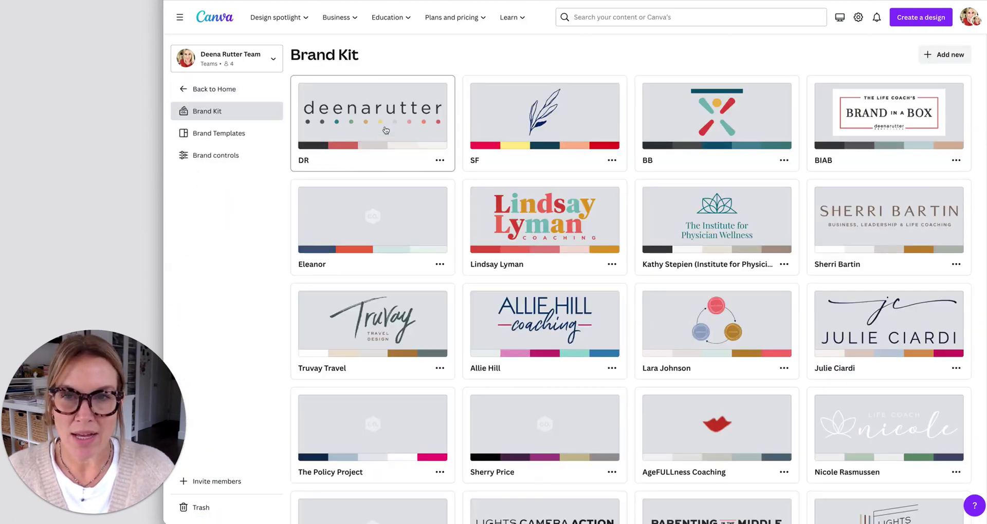
left_click(387, 130)
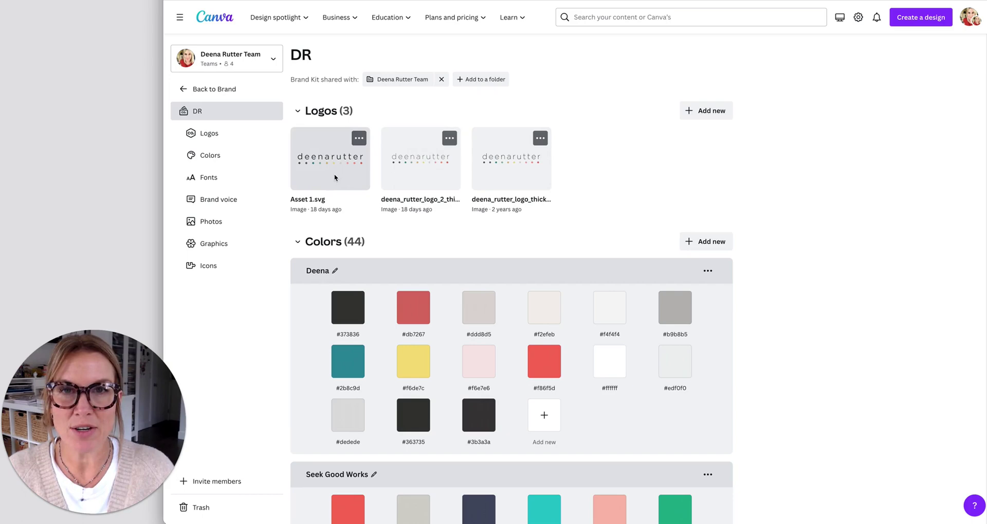
Scroll through the DR kit's fonts, photos, graphics and icons
scroll(952, 276, "down", 10)
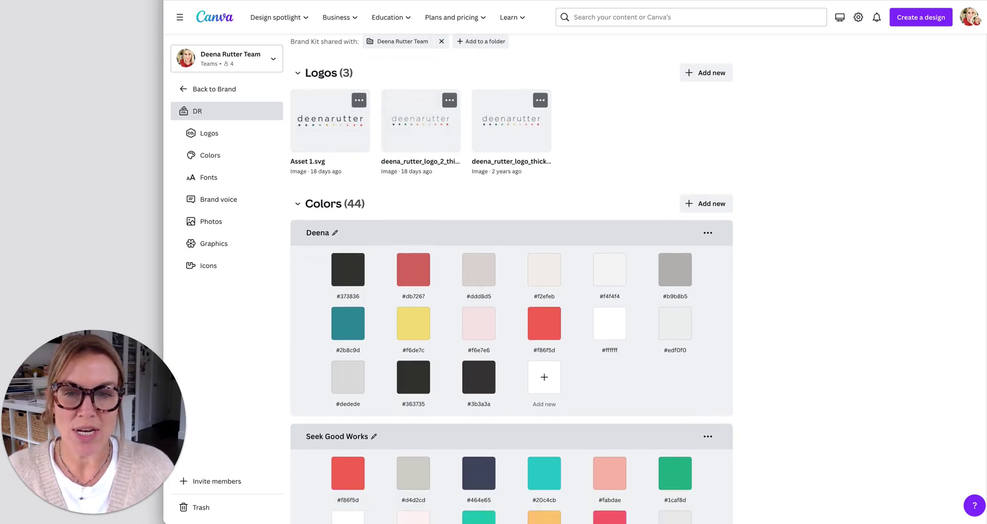
scroll(899, 343, "down", 8)
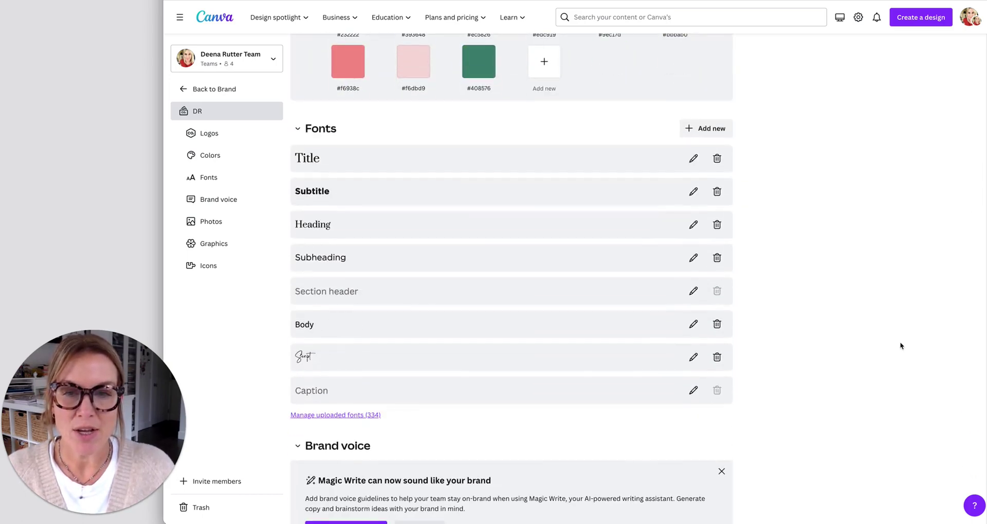
scroll(888, 363, "up", 1)
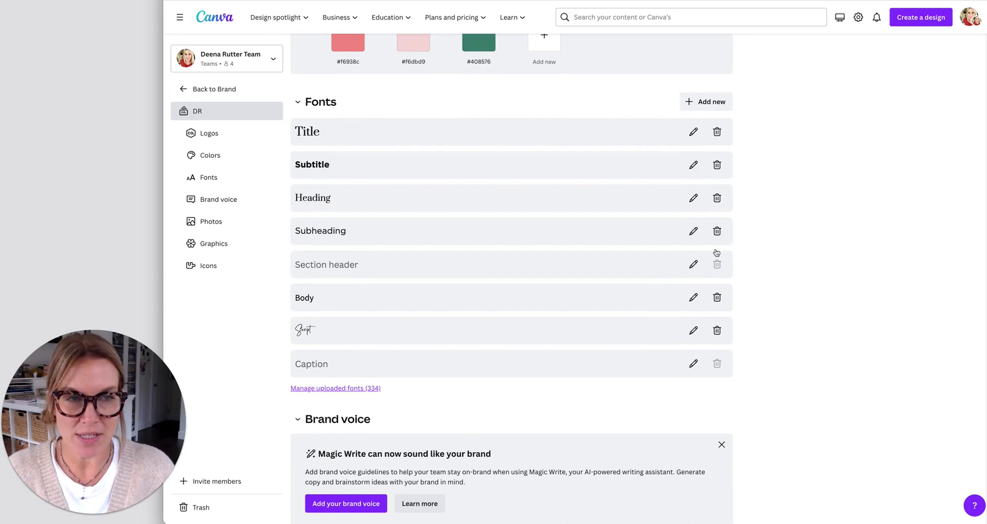
scroll(985, 222, "up", 8)
scroll(972, 350, "down", 10)
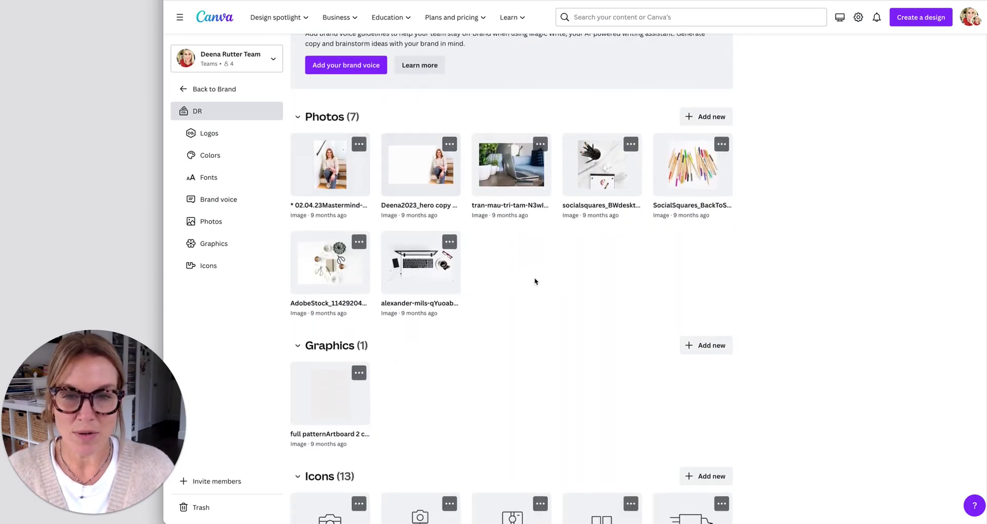
scroll(977, 329, "up", 8)
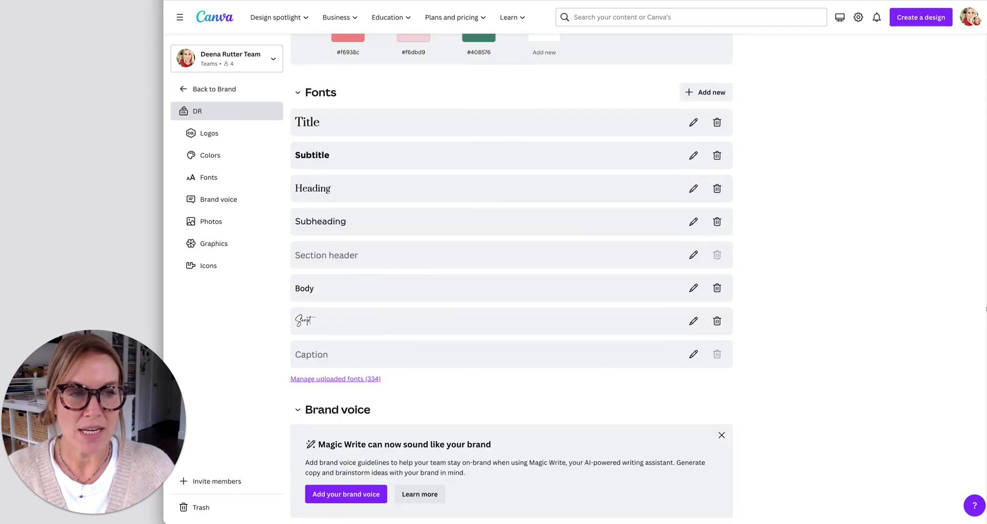
scroll(976, 331, "down", 10)
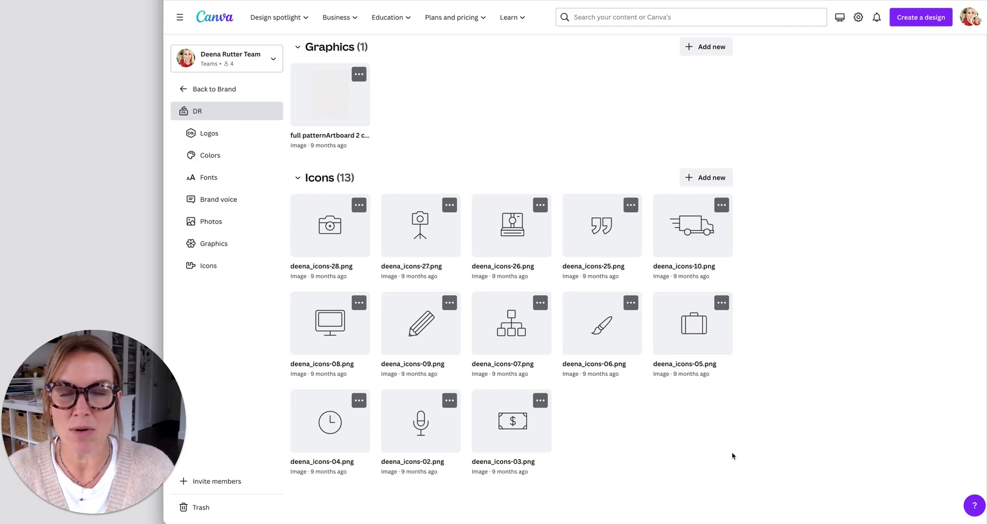
Reopen the January Instagram story and show the text colour choices for the SOON heading
left_click(193, 95)
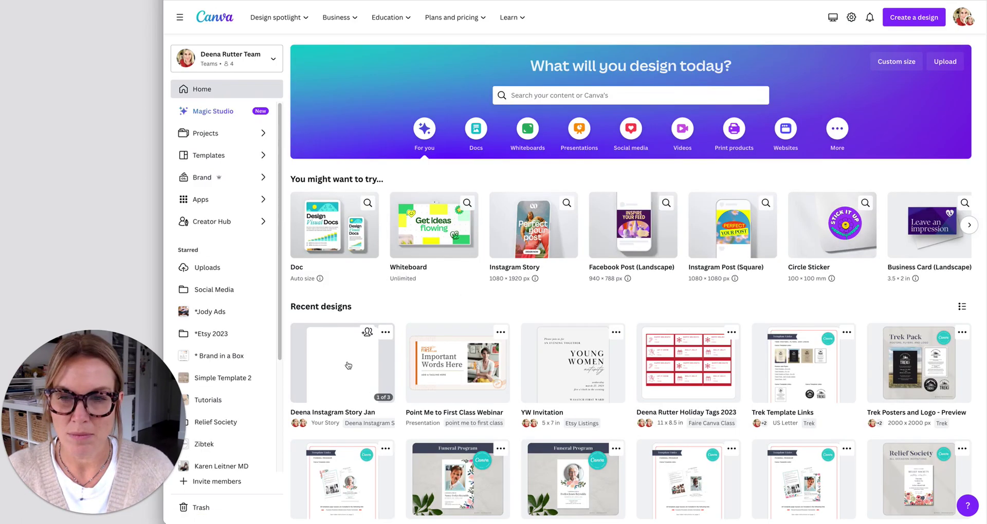
left_click(341, 372)
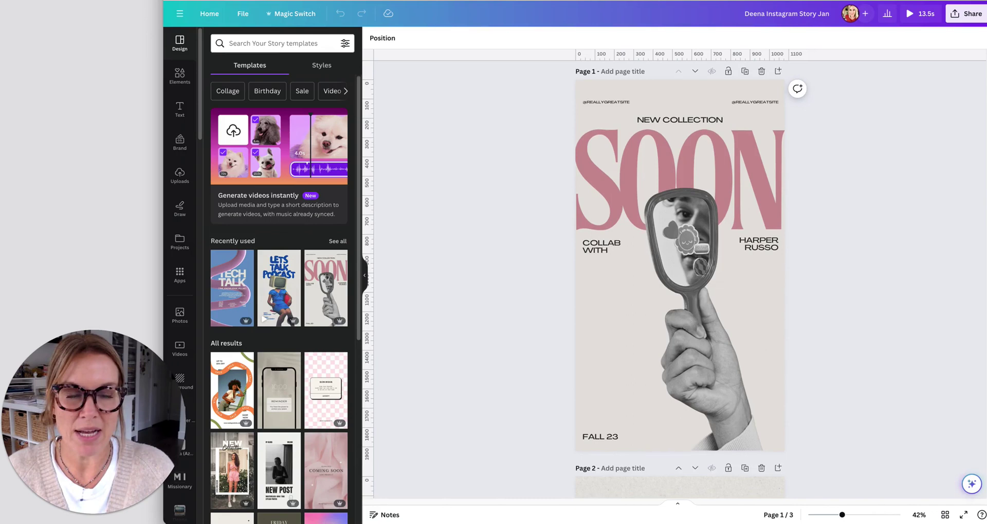
left_click(589, 174)
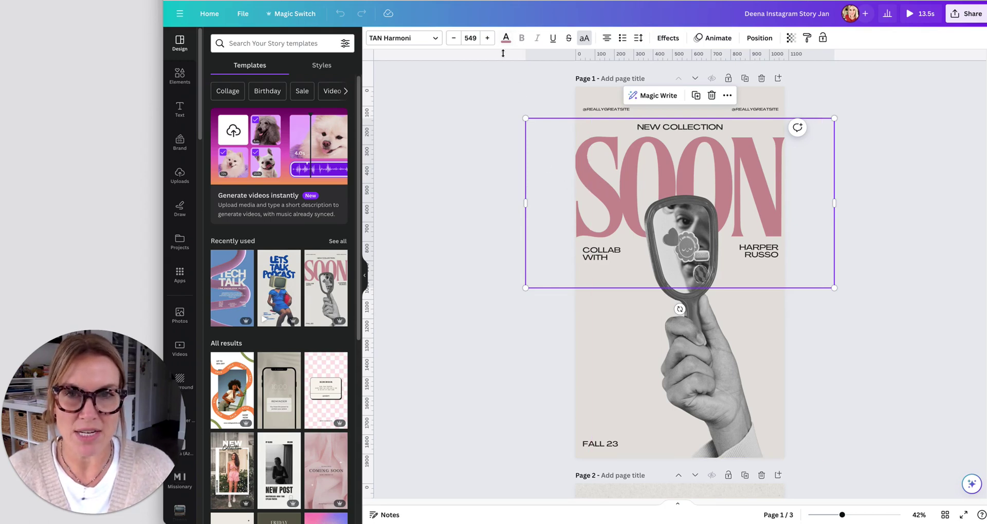
left_click(506, 39)
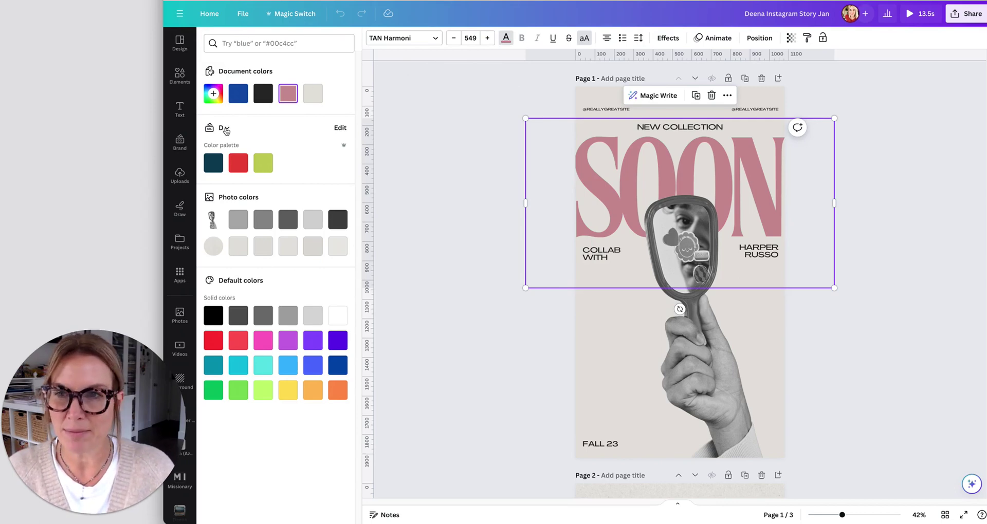
Show the DR brand kit colours and make the SOON heading red
left_click(226, 128)
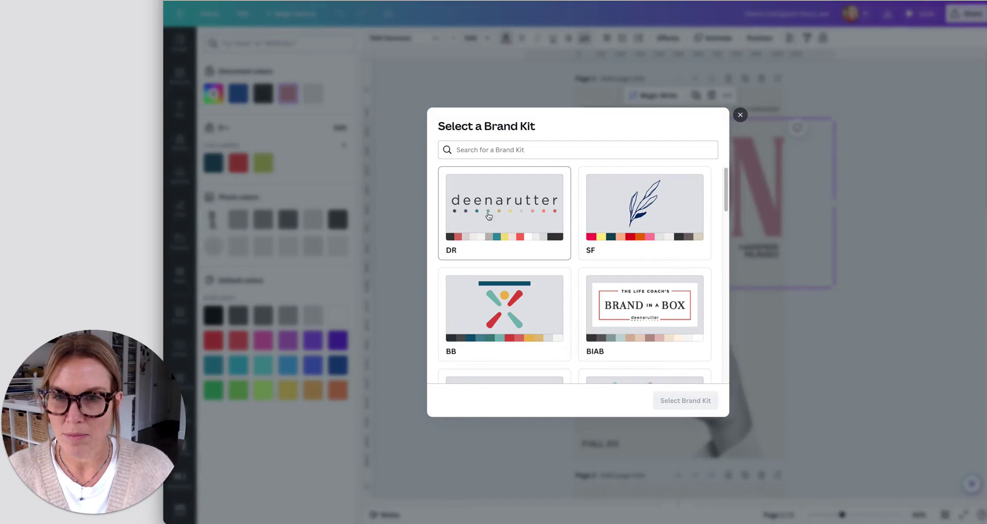
left_click(686, 400)
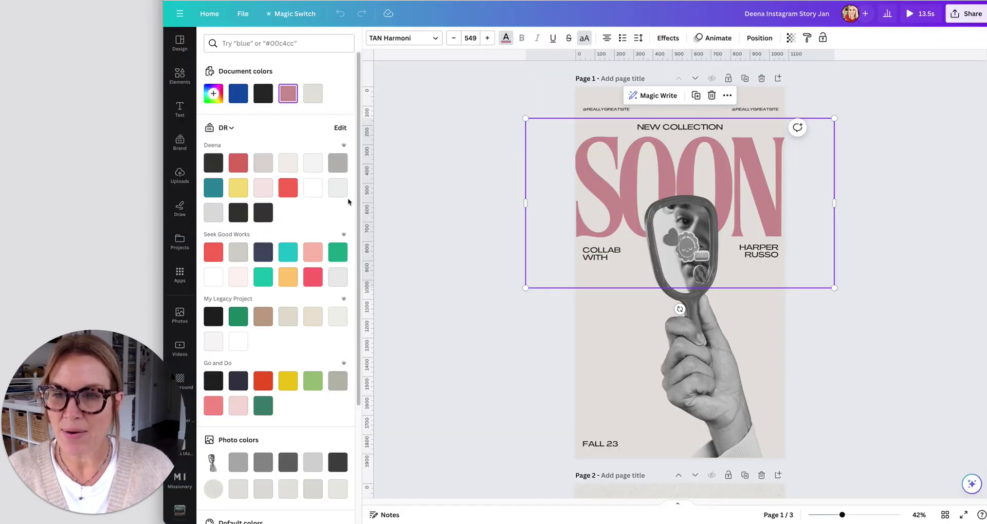
left_click(288, 187)
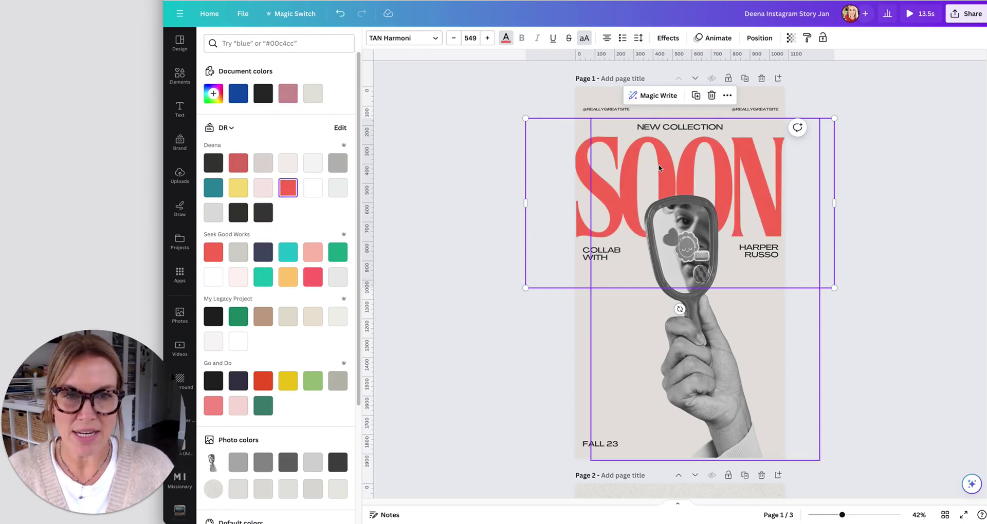
Set the page background to a light DR brand colour on all pages
left_click(583, 94)
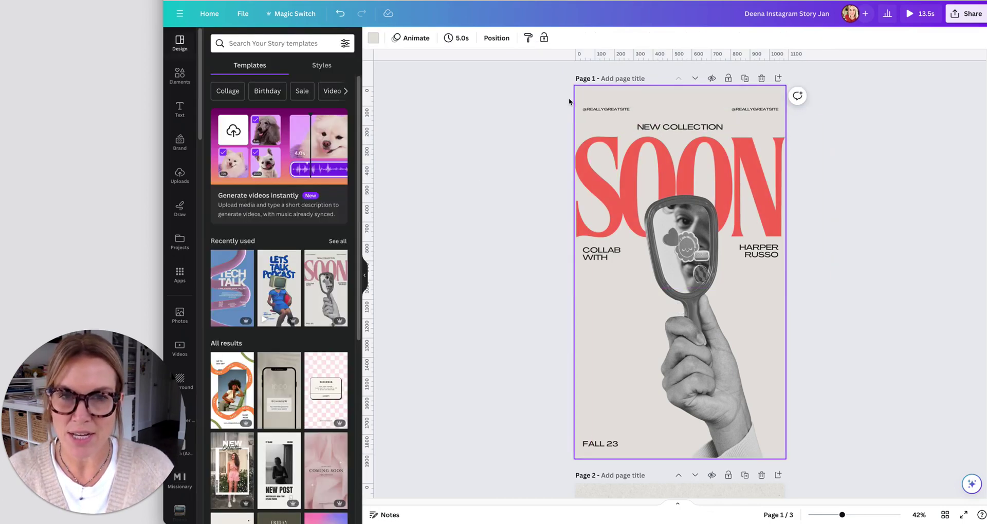
left_click(374, 40)
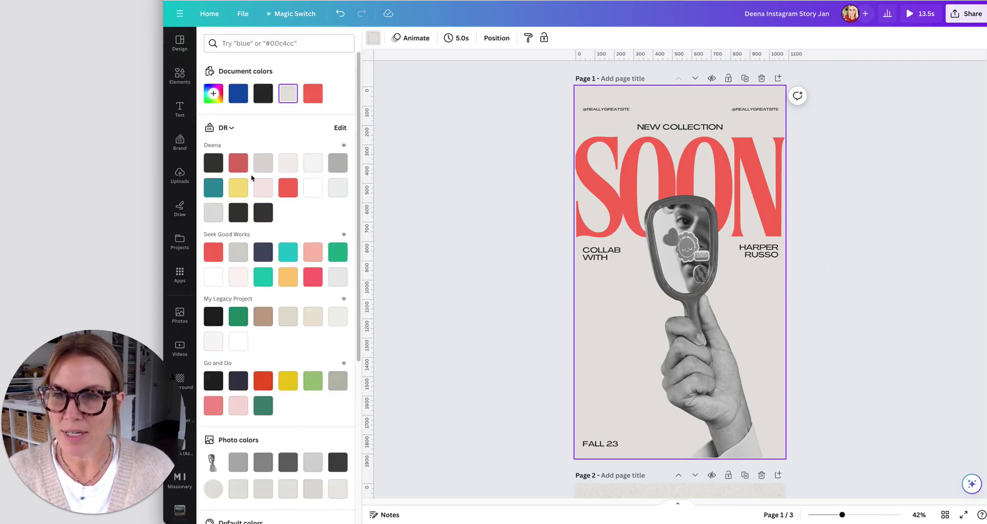
left_click(312, 170)
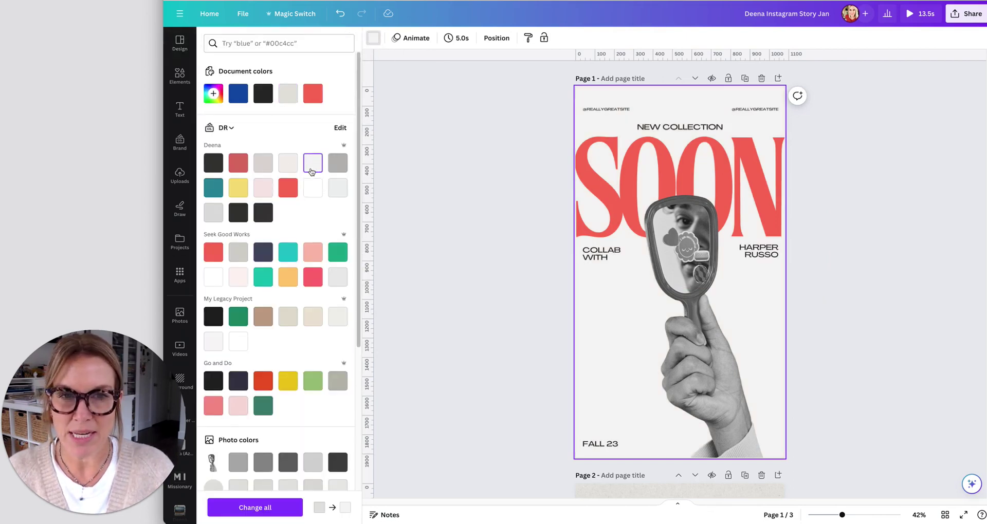
left_click(255, 508)
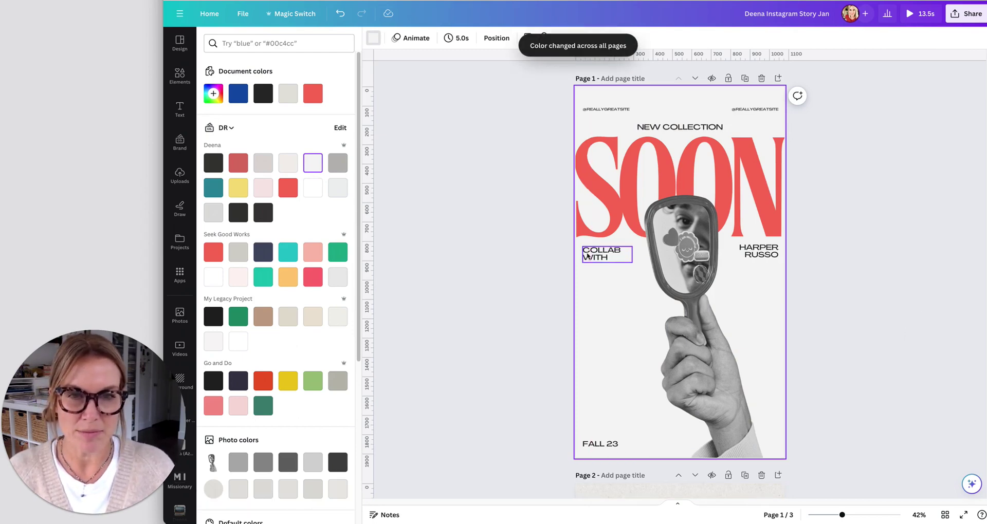
Change NEW COLLECTION from Agrandir Grand to Gotham Book and apply it to all text
left_click(679, 127)
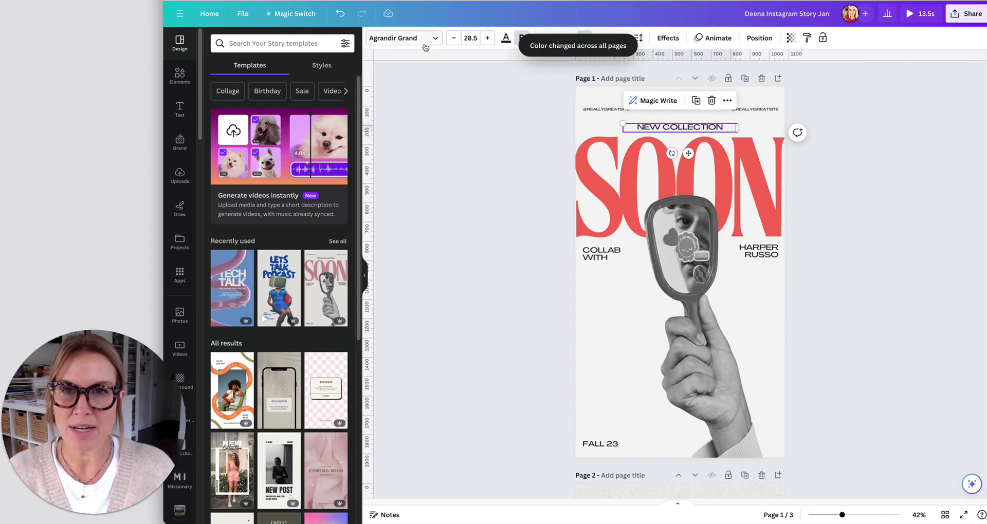
left_click(425, 46)
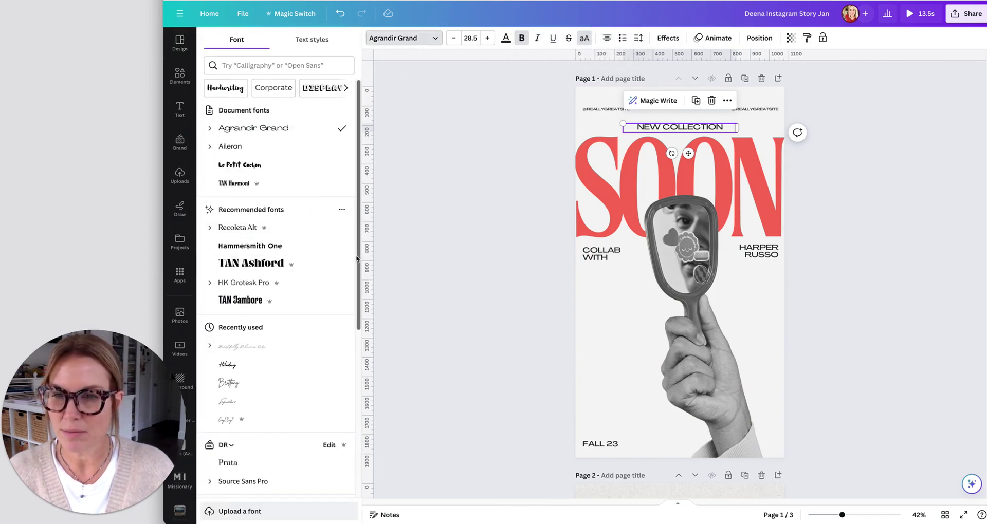
scroll(360, 255, "down", 8)
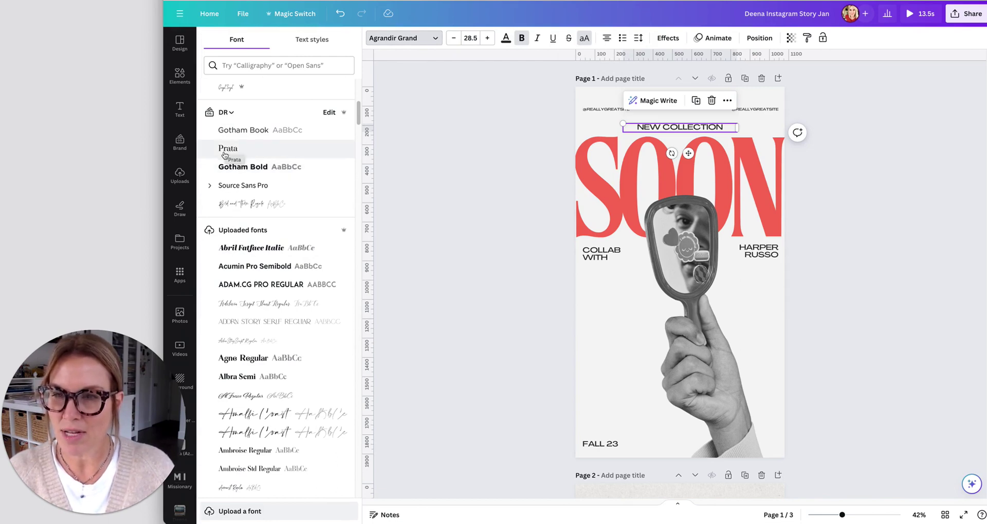
left_click(233, 133)
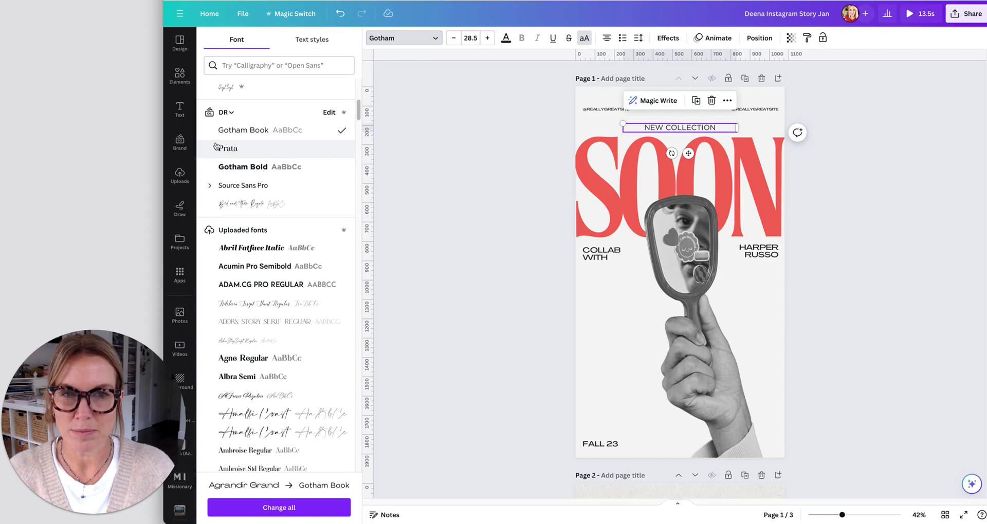
left_click(293, 507)
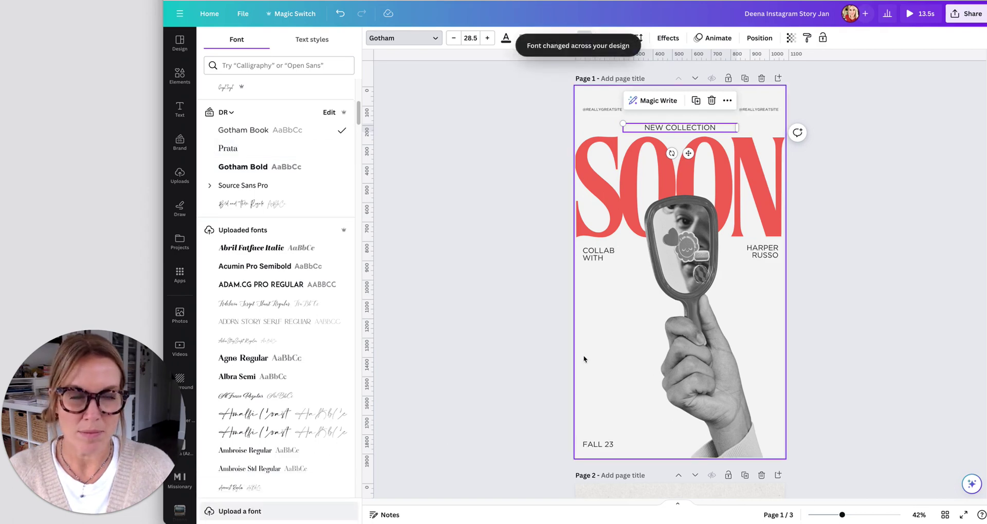
Insert the brand kit's first logo and place it bottom-left, just above FALL 23
left_click(179, 143)
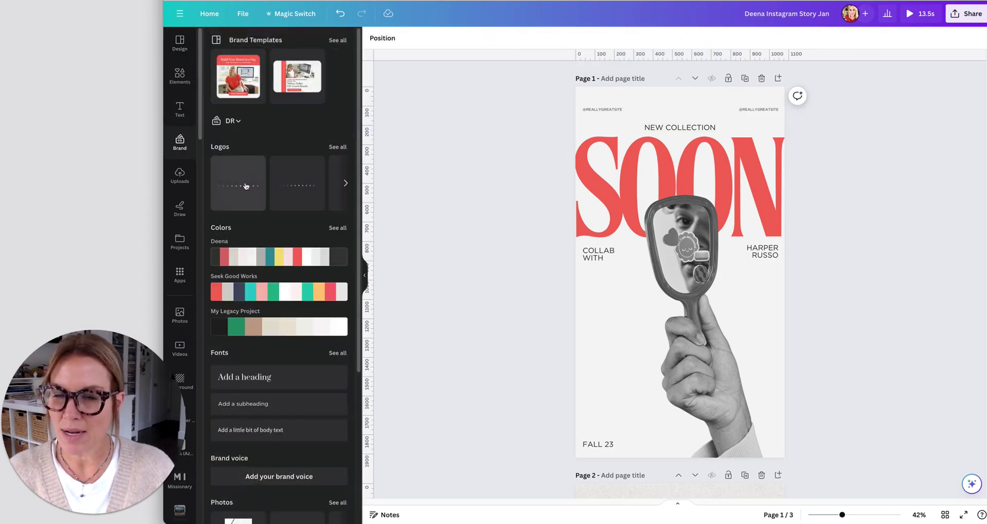
left_click(242, 186)
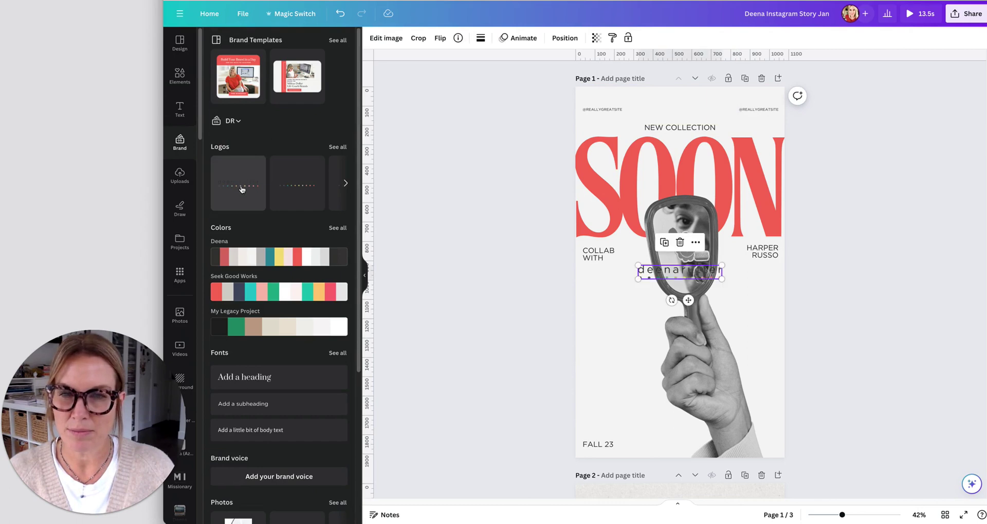
left_click_drag(689, 276, 633, 428)
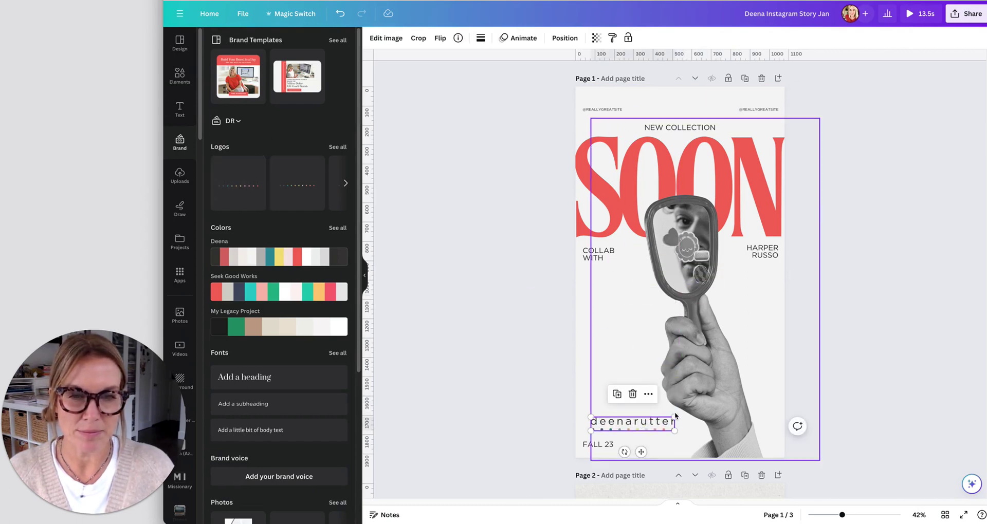
left_click(403, 139)
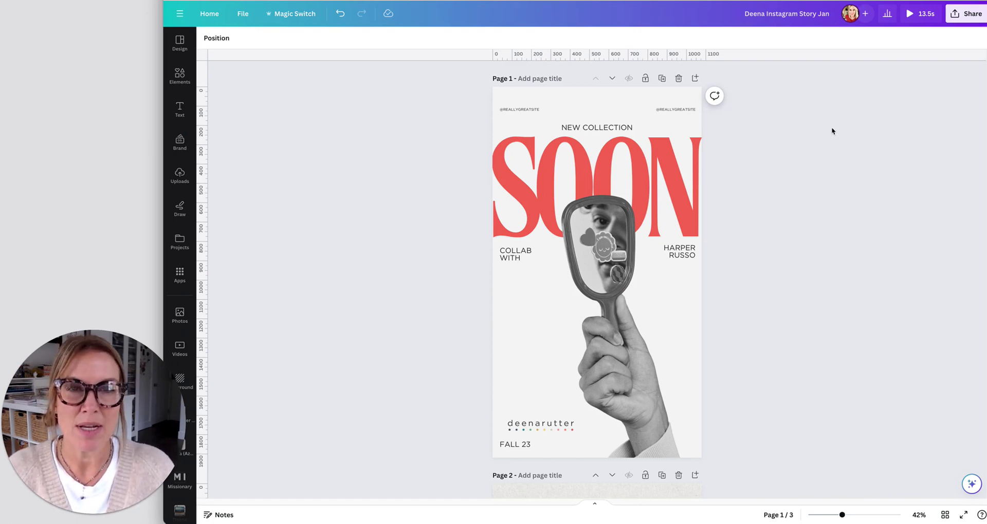
Add a blank page 2 and star the Beige & Grey Minimalist New Post template
left_click(695, 78)
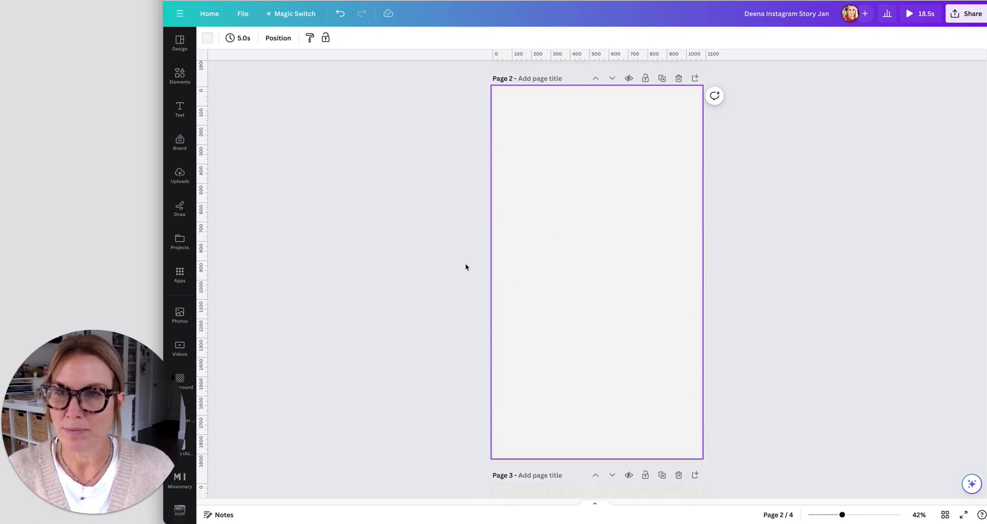
left_click(181, 42)
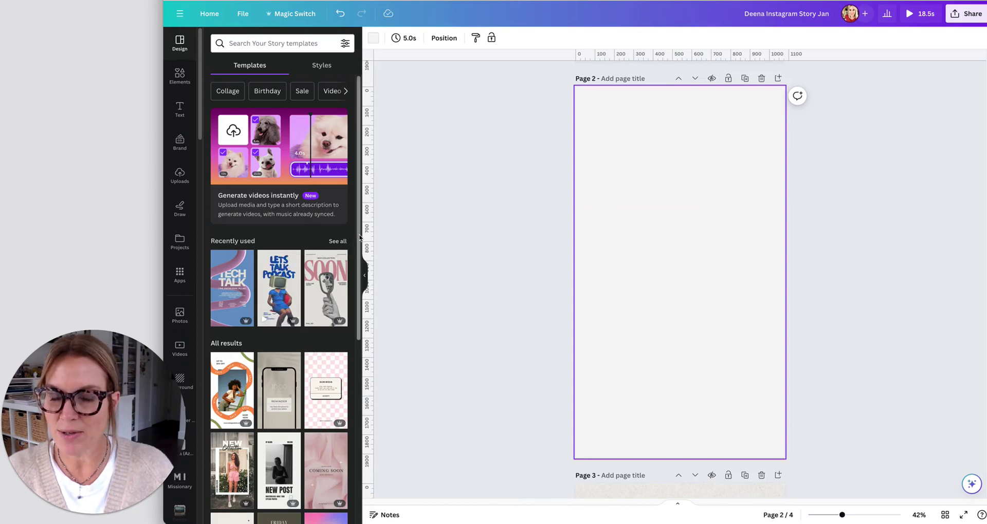
scroll(278, 257, "down", 4)
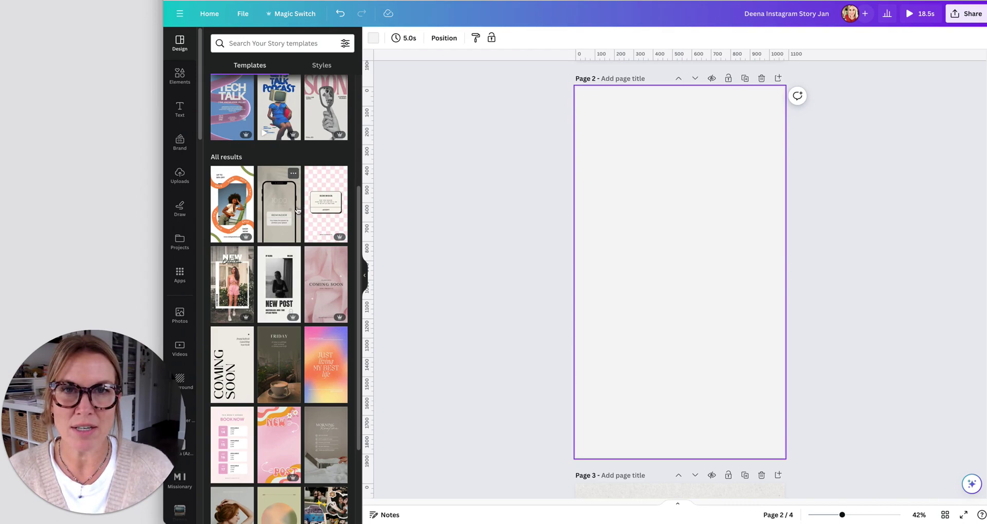
scroll(360, 234, "down", 2)
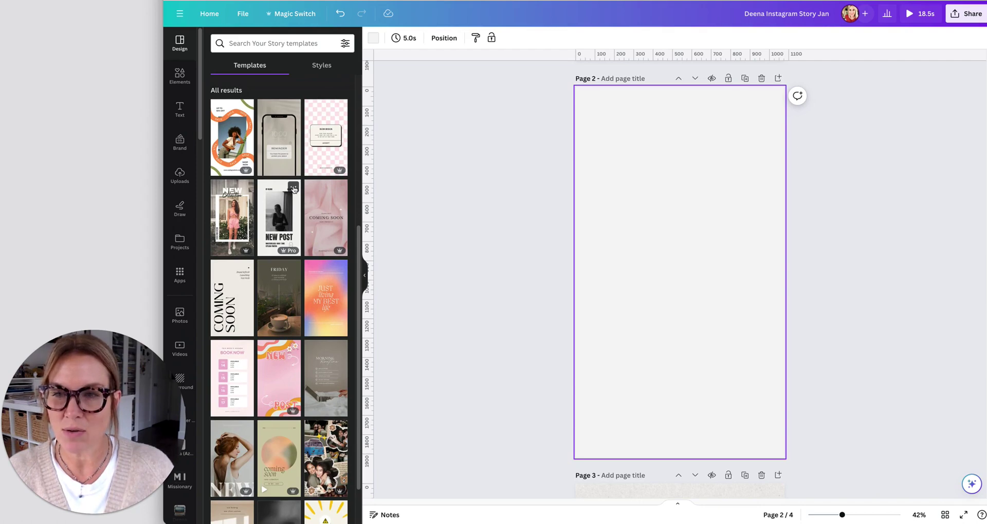
left_click(294, 188)
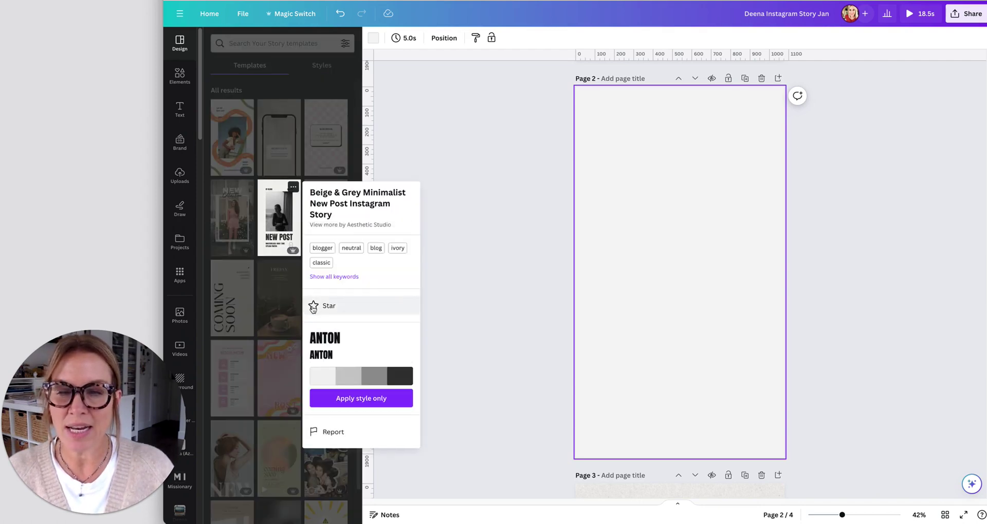
left_click(313, 307)
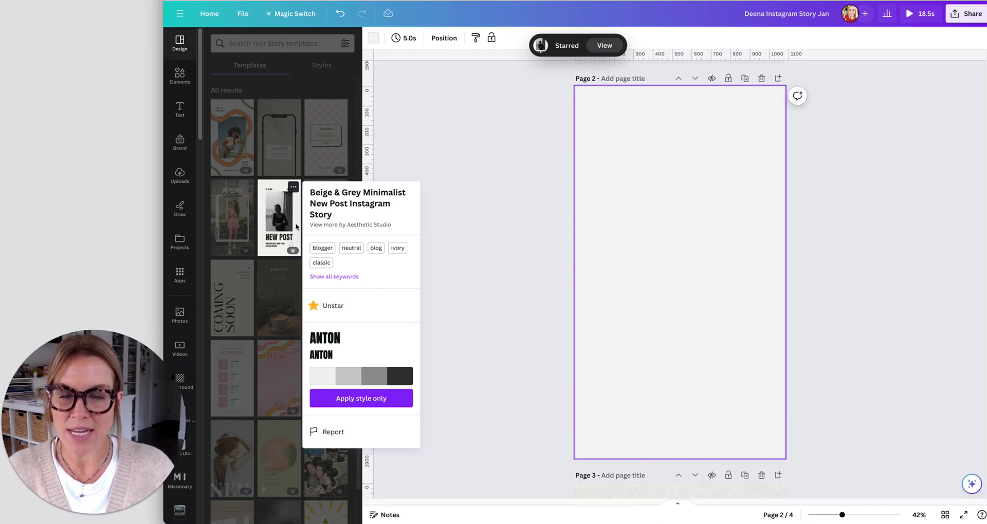
left_click(497, 170)
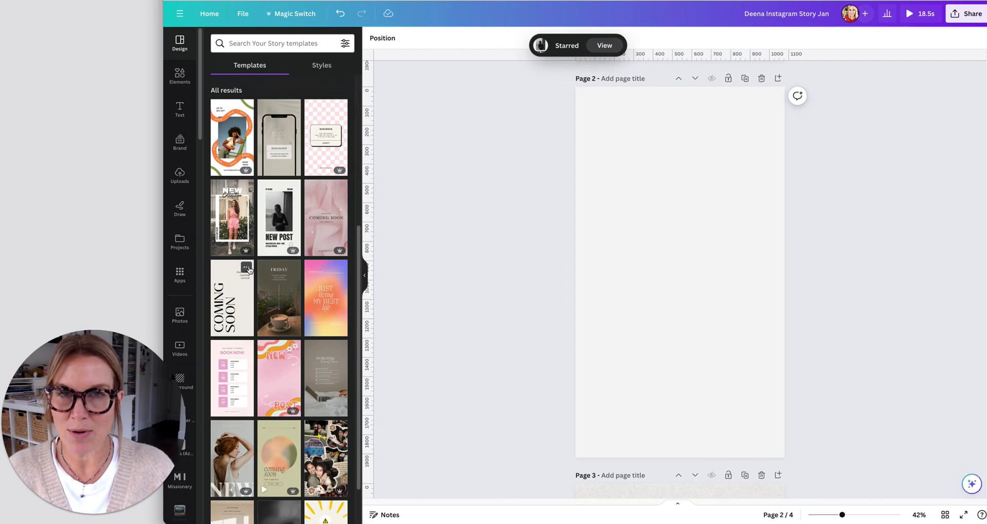
Star the White Minimal Fashion story template
left_click(246, 267)
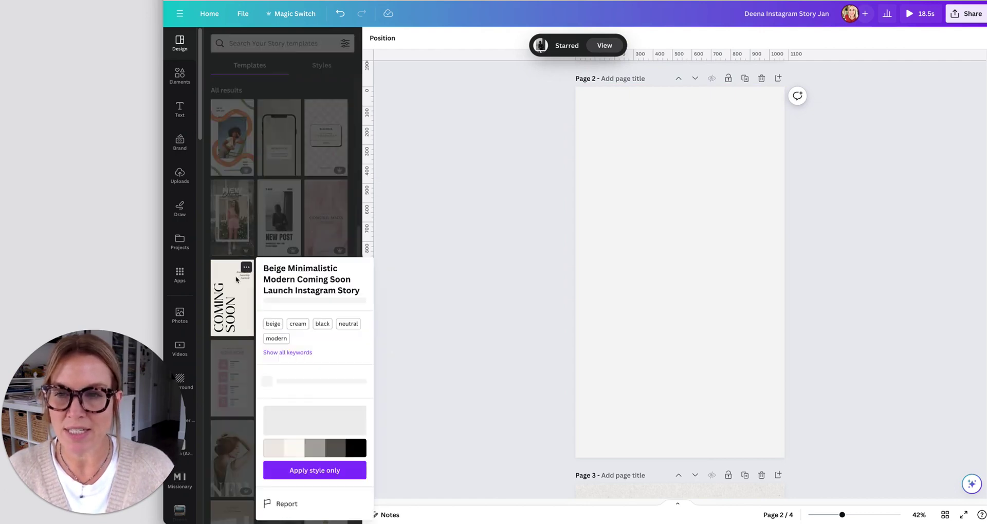
left_click(419, 226)
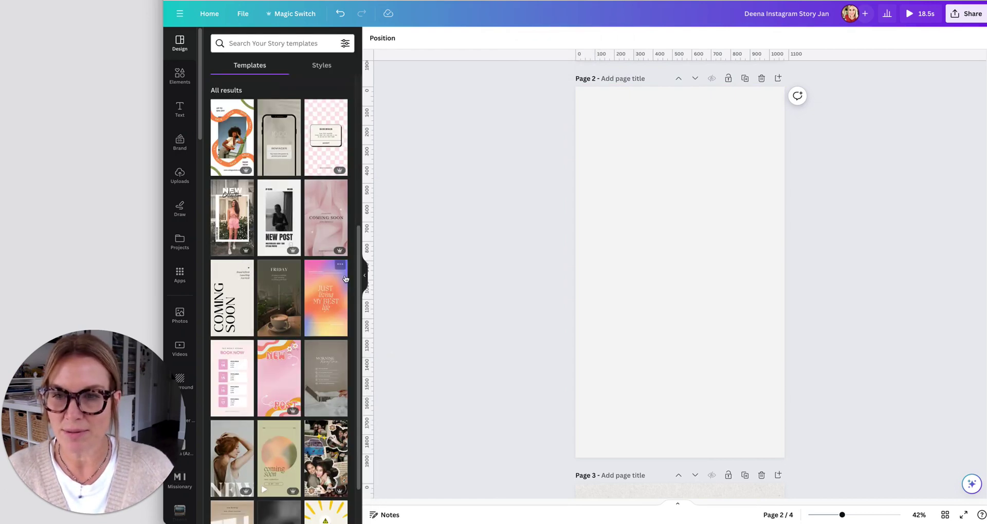
scroll(359, 317, "down", 2)
scroll(359, 317, "down", 2)
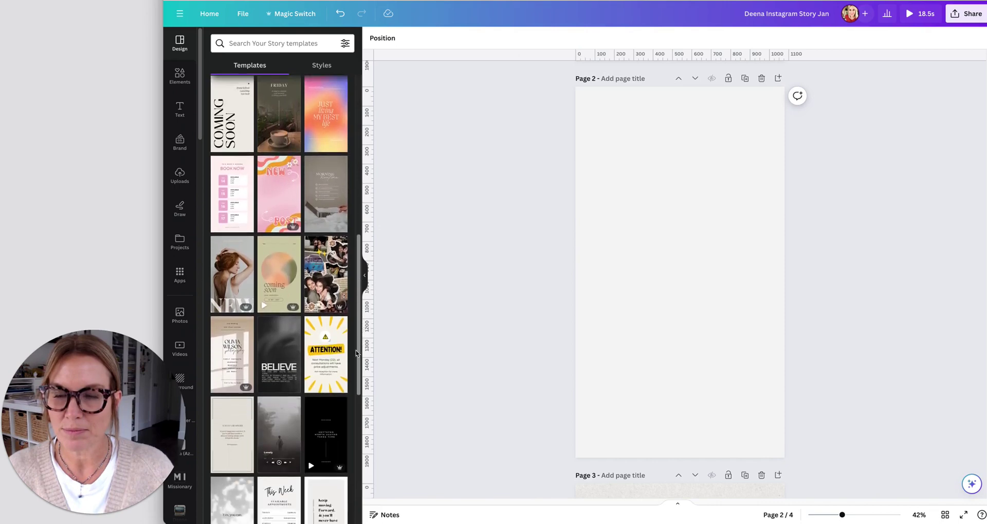
left_click(246, 235)
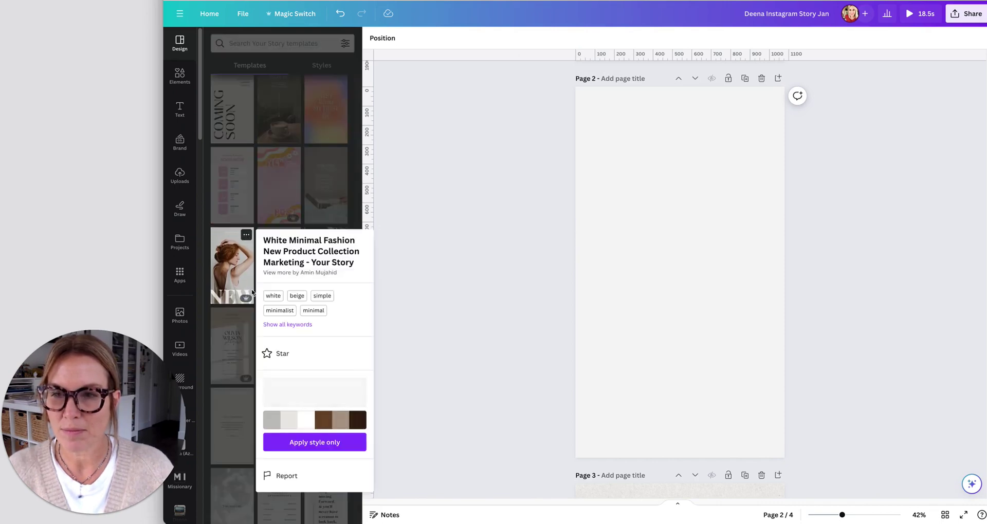
left_click(267, 353)
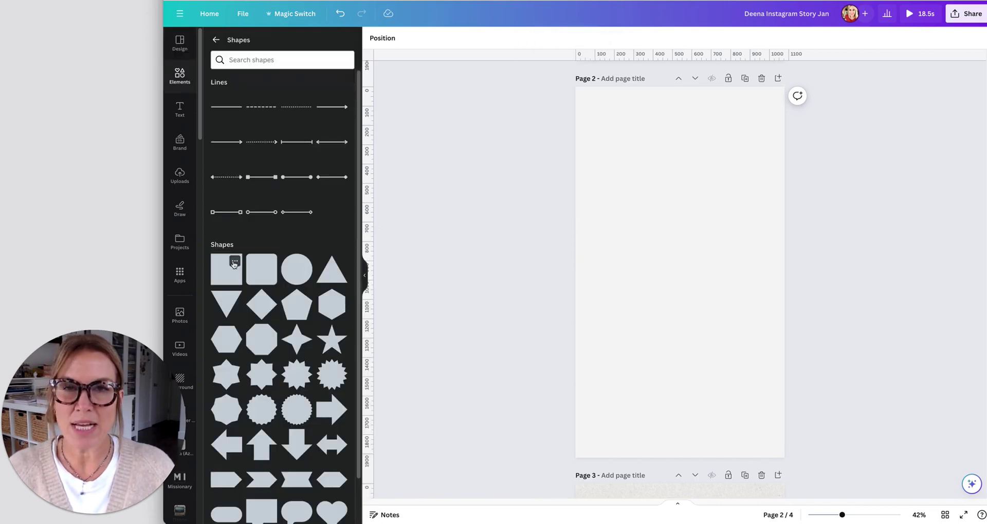
Star the Square shape and close the shapes library, leaving page 2 visible
left_click(235, 262)
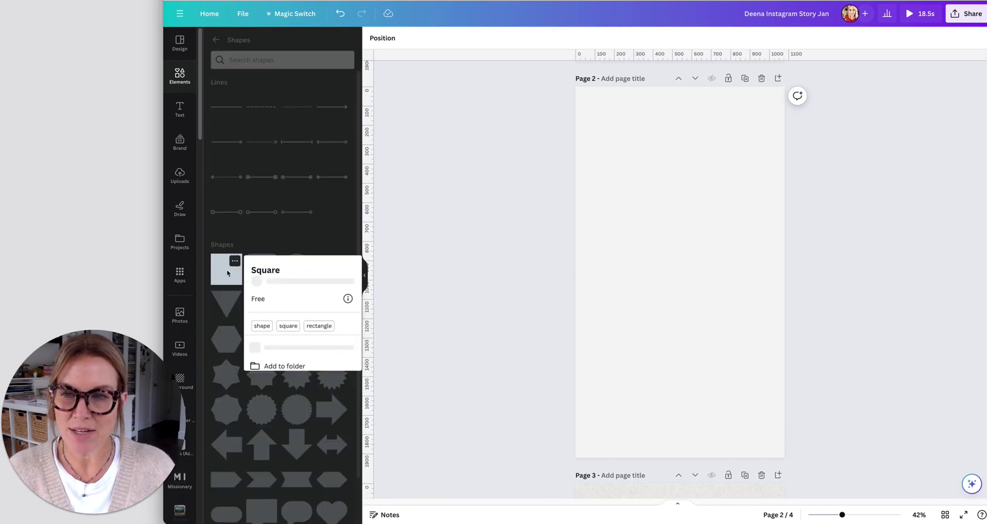
left_click(257, 357)
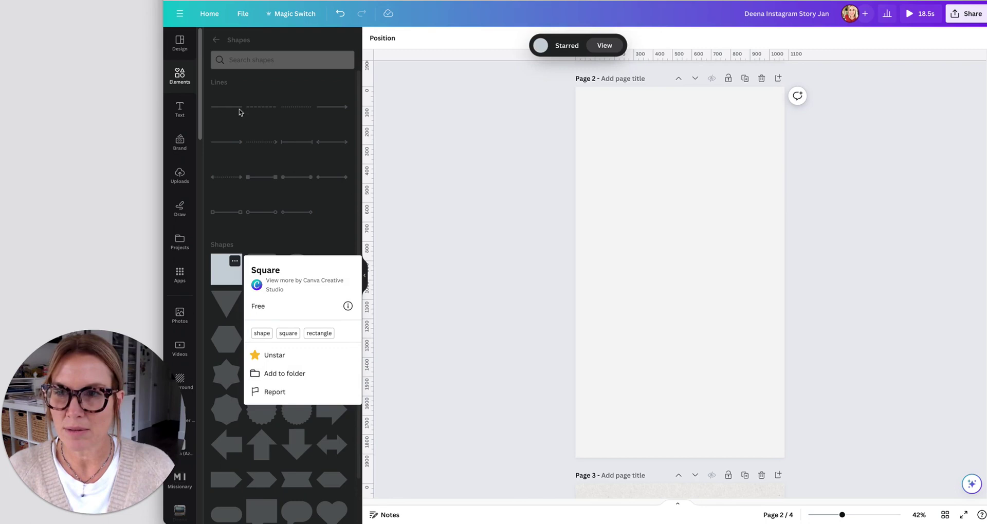
left_click(623, 358)
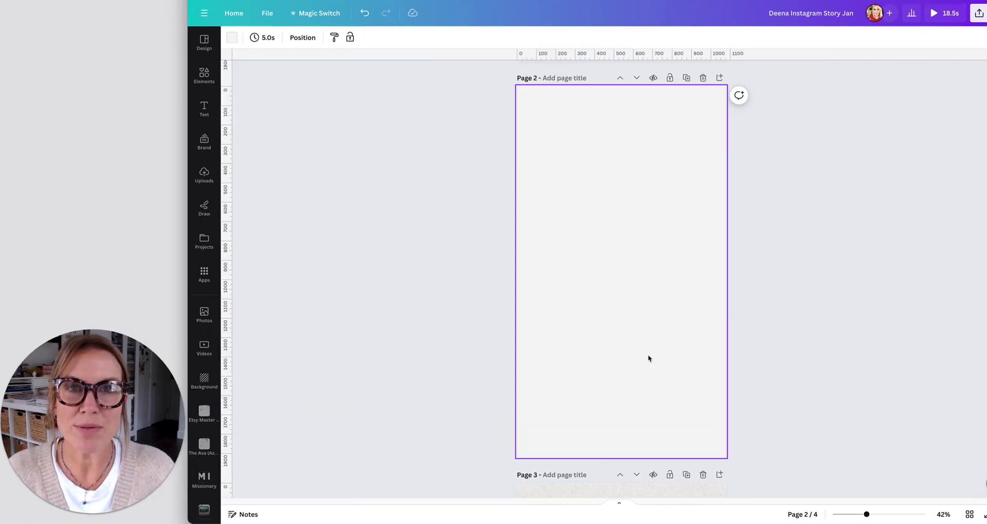
Open the Starred folder under Projects to list the starred templates and shapes
left_click(204, 240)
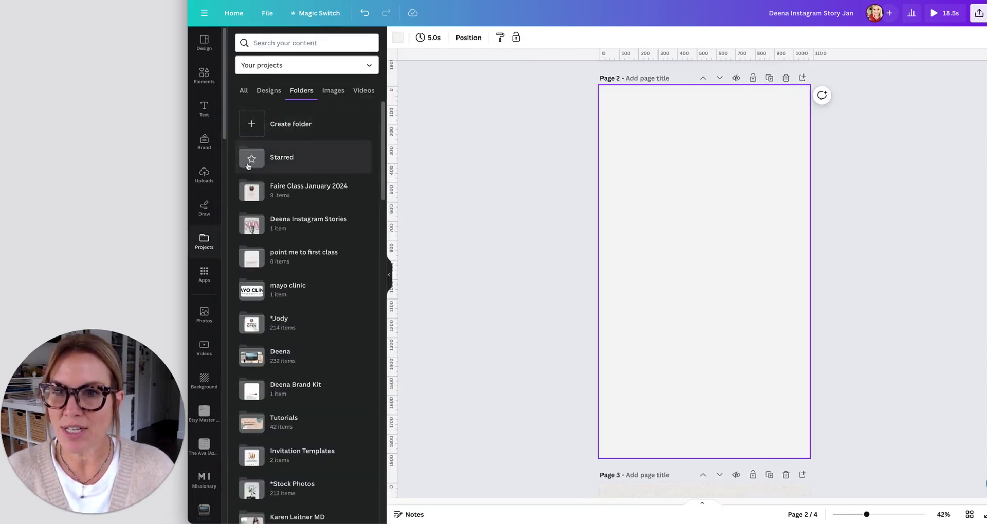
left_click(295, 165)
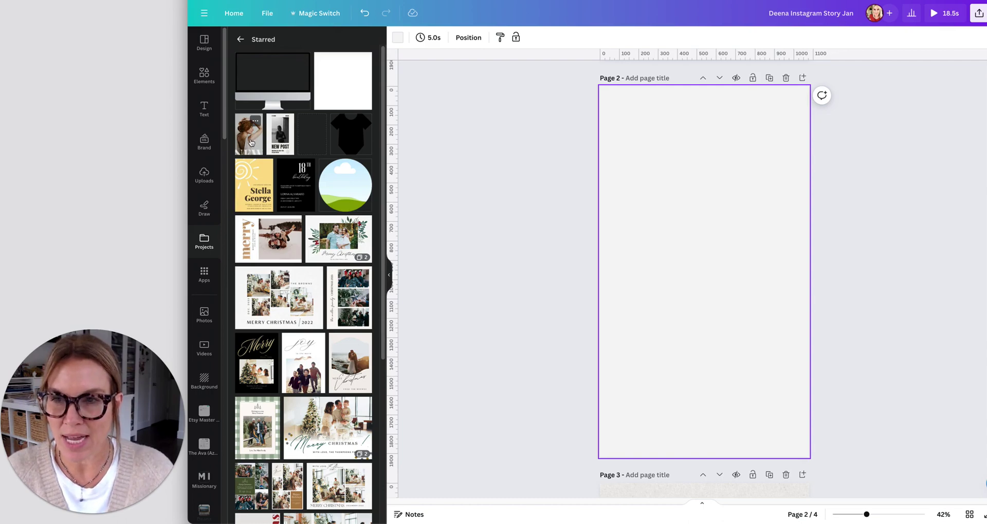
Apply the starred NEW POST template to Page 2, delete its photo, and make the background grey
left_click(251, 143)
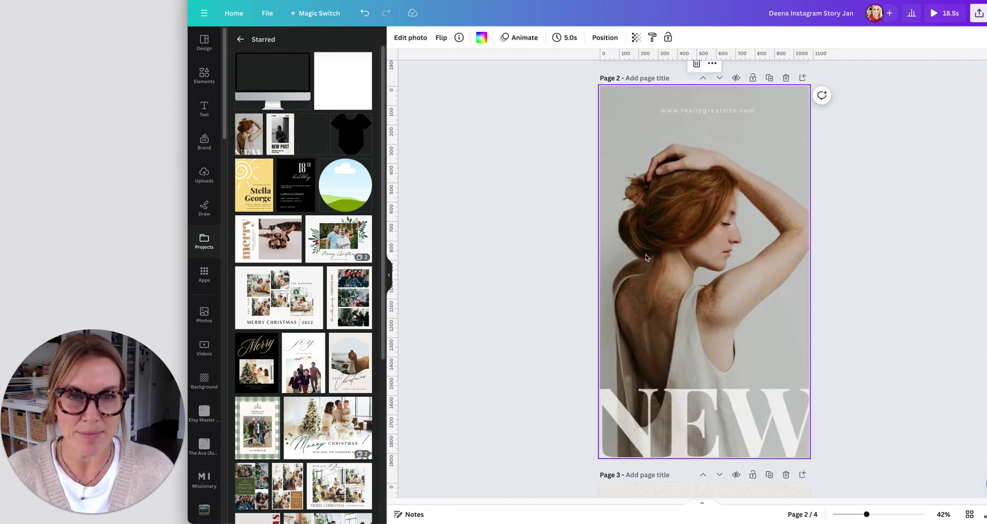
key("Delete")
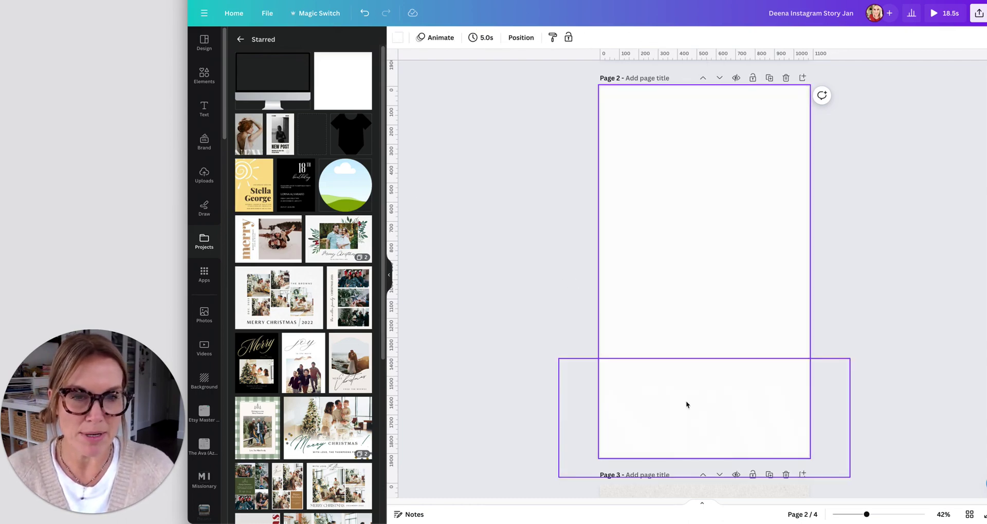
left_click(397, 37)
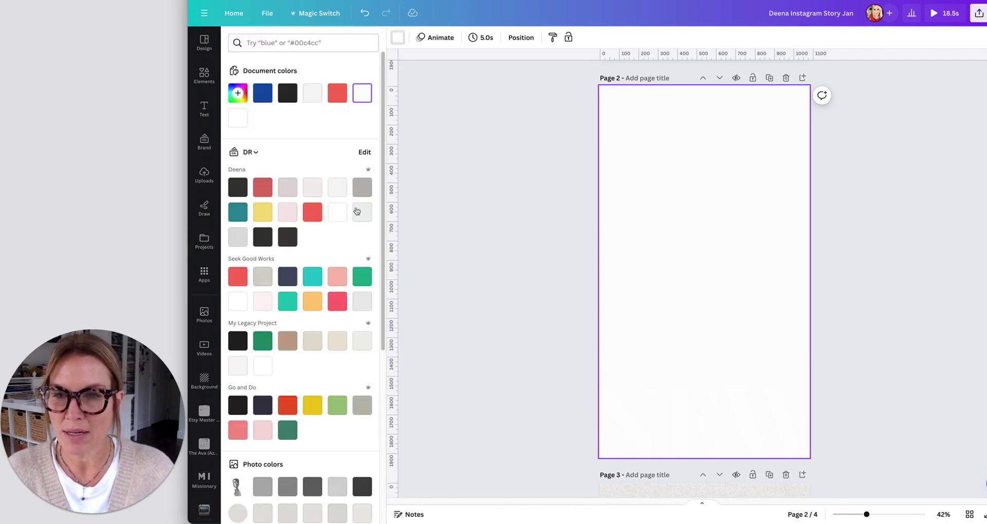
left_click(362, 187)
left_click(532, 327)
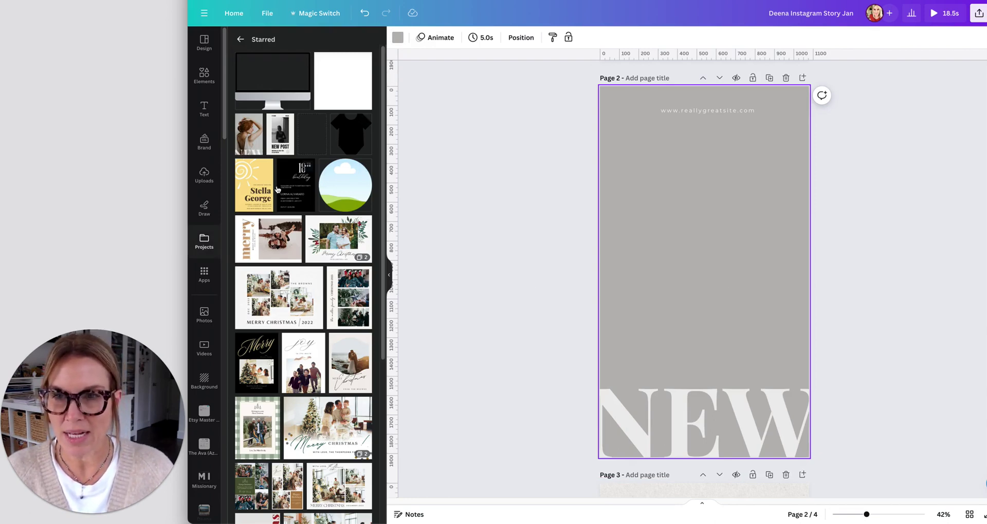
Add the starred desktop monitor image, enlarge it, and centre it on the page
left_click(272, 81)
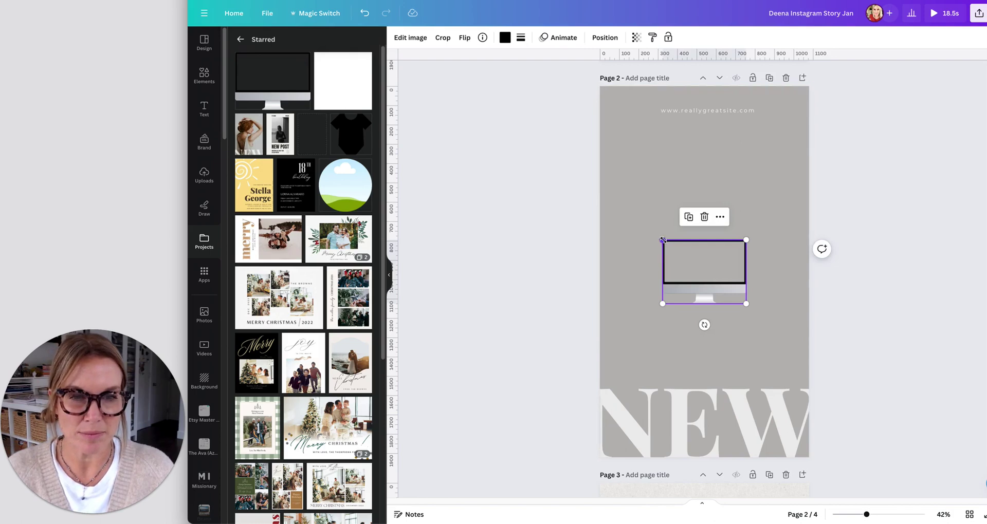
left_click_drag(663, 239, 621, 210)
left_click_drag(746, 209, 794, 171)
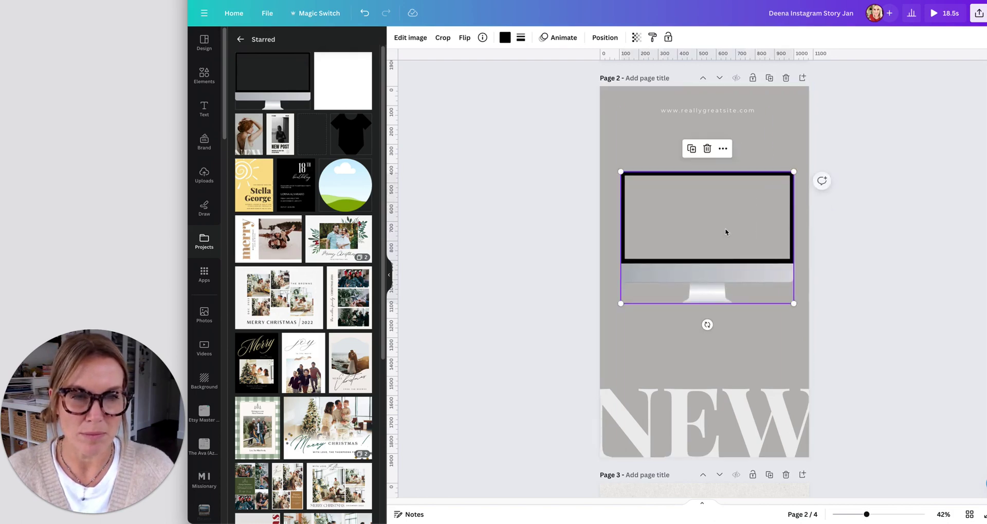
left_click_drag(727, 231, 724, 248)
left_click(535, 265)
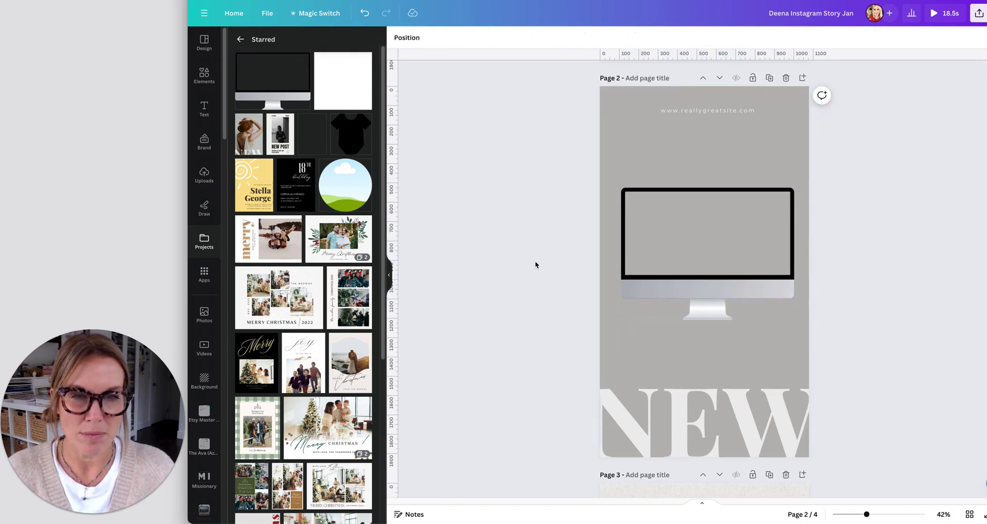
Turn the NEW text coral and fit the bench photo into the monitor screen
left_click(640, 435)
left_click(530, 37)
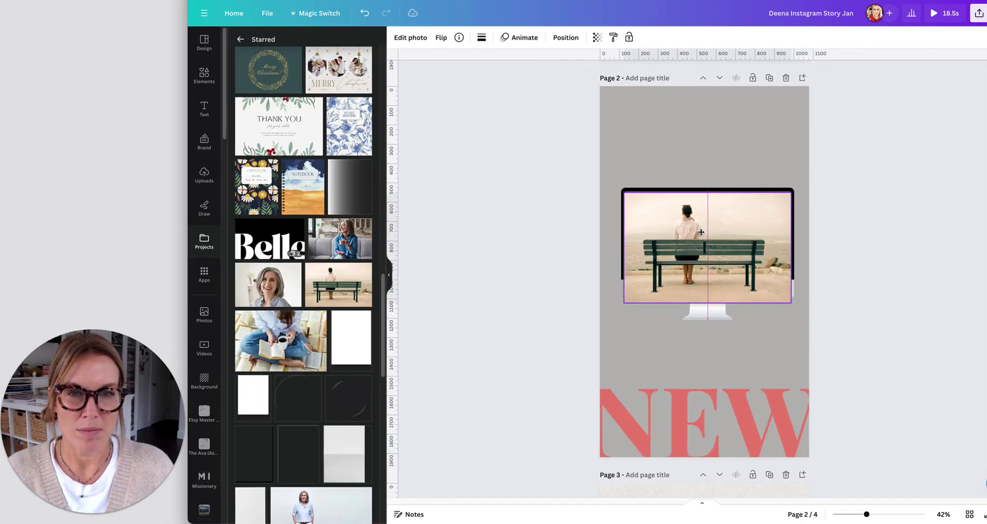
left_click(709, 296)
left_click_drag(709, 303, 705, 277)
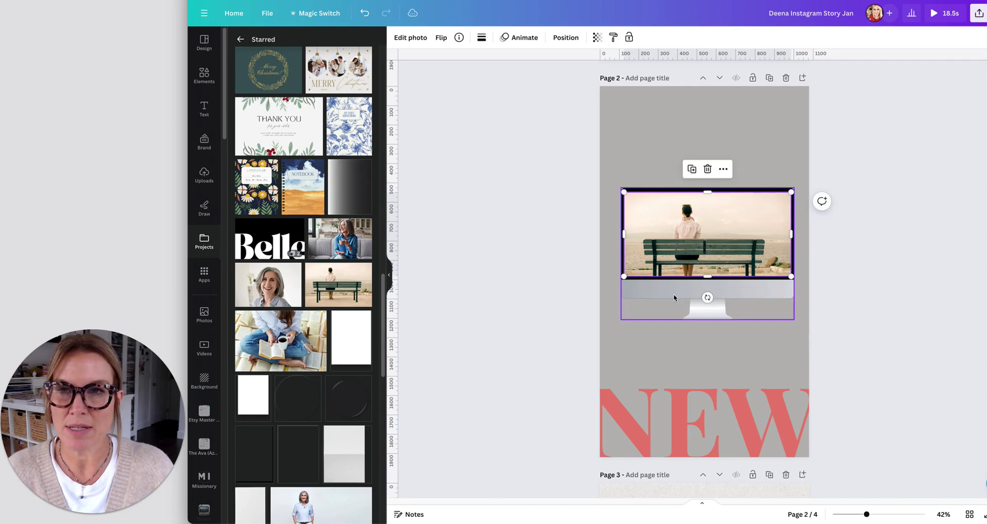